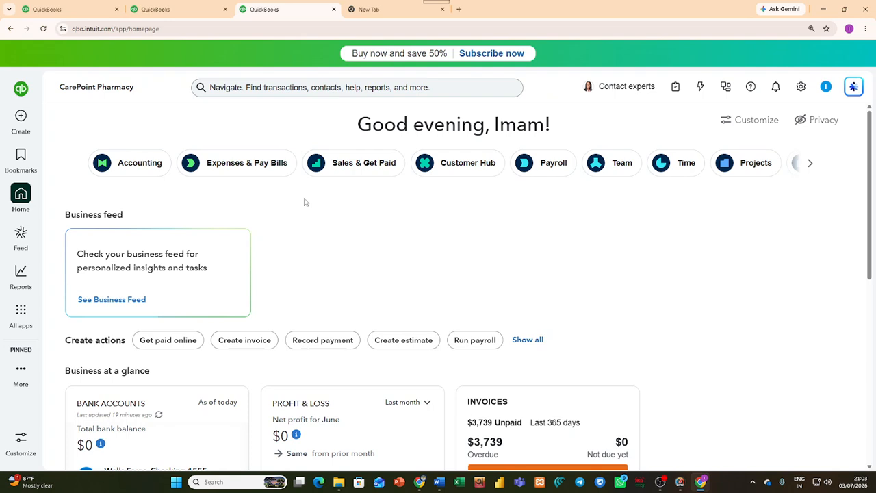
Start a new sales receipt and dismiss the introductory tour about processing payments.
{"action": "key", "text": "ctrl+1"}
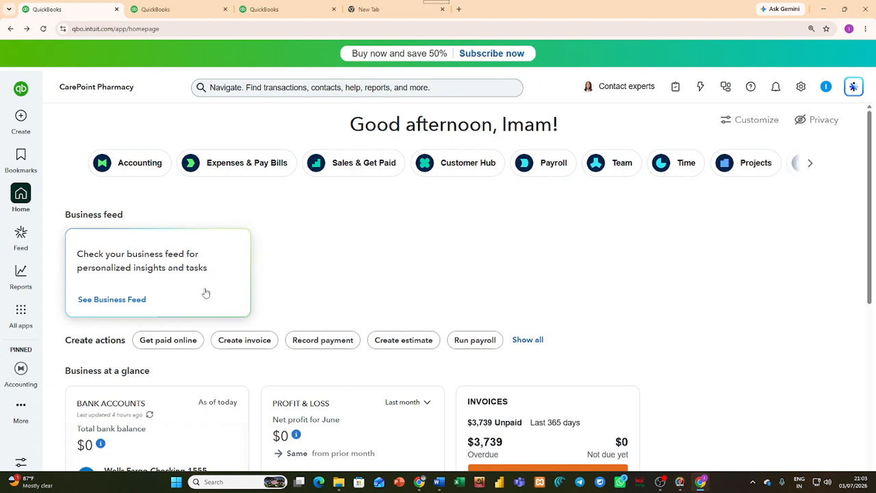
{"action": "left_click", "coordinate": [26, 128]}
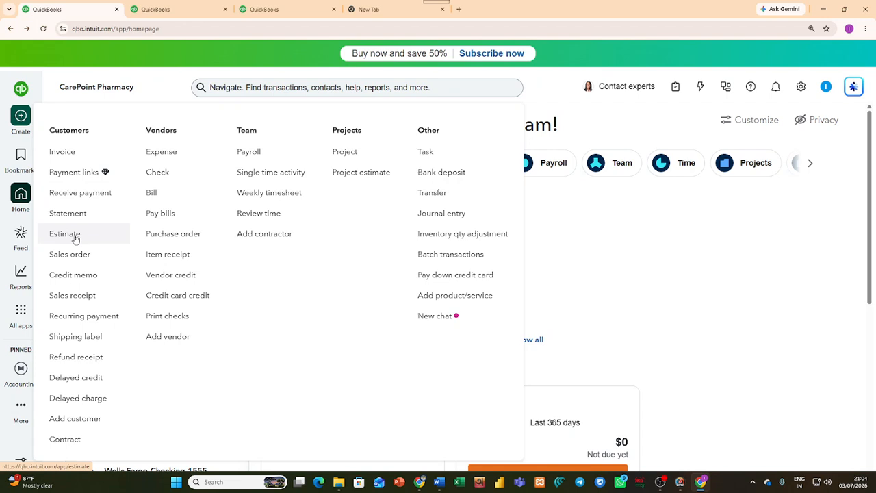
{"action": "left_click", "coordinate": [78, 300]}
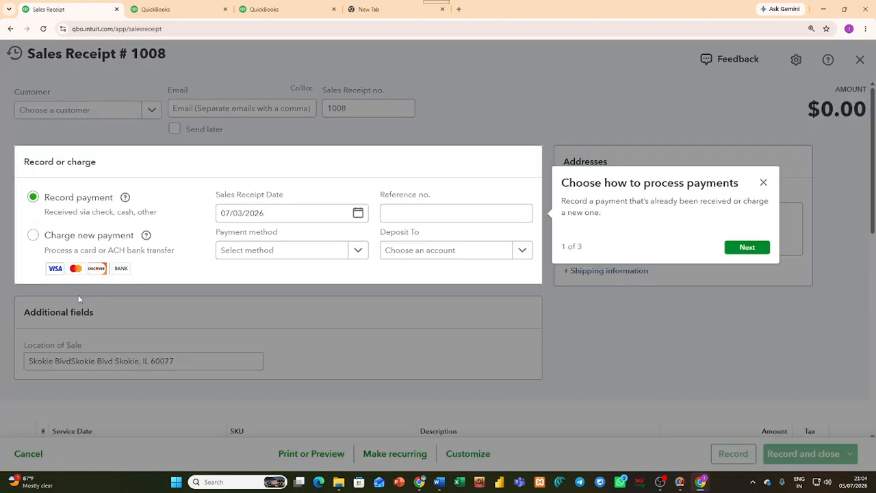
{"action": "left_click", "coordinate": [763, 182]}
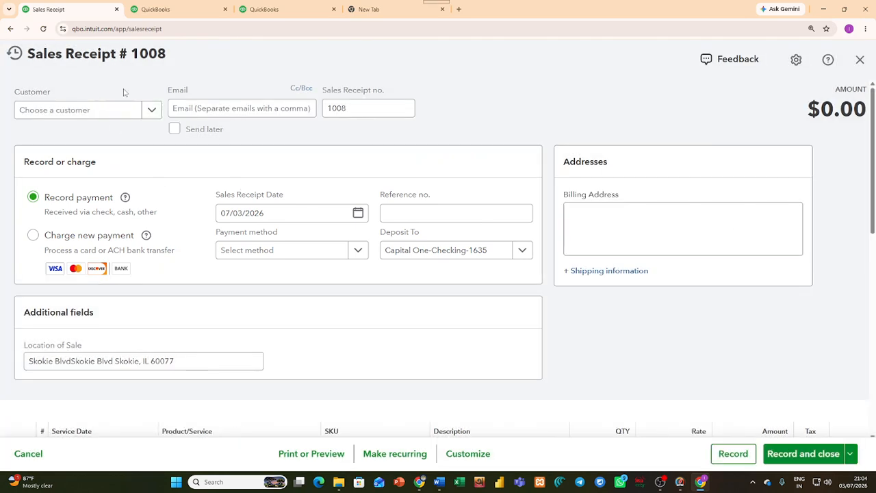
Select an existing customer from the customer list for the sales receipt.
{"action": "left_click", "coordinate": [151, 110]}
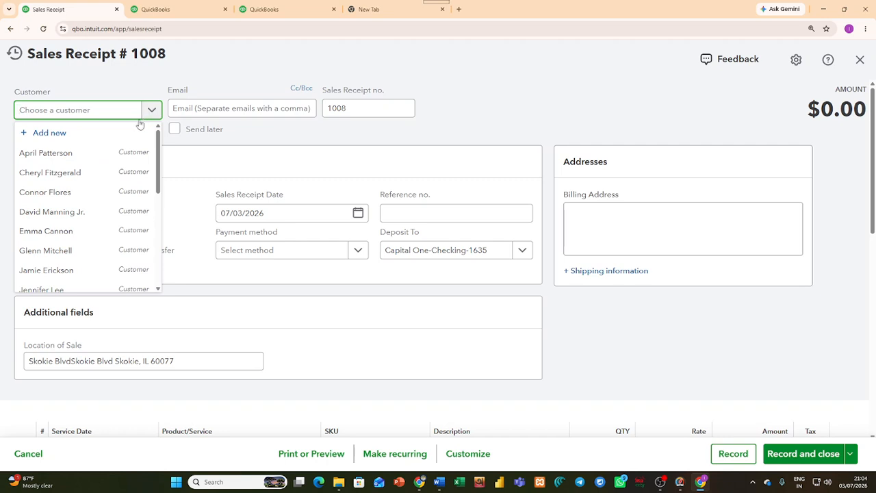
{"action": "left_click", "coordinate": [117, 153]}
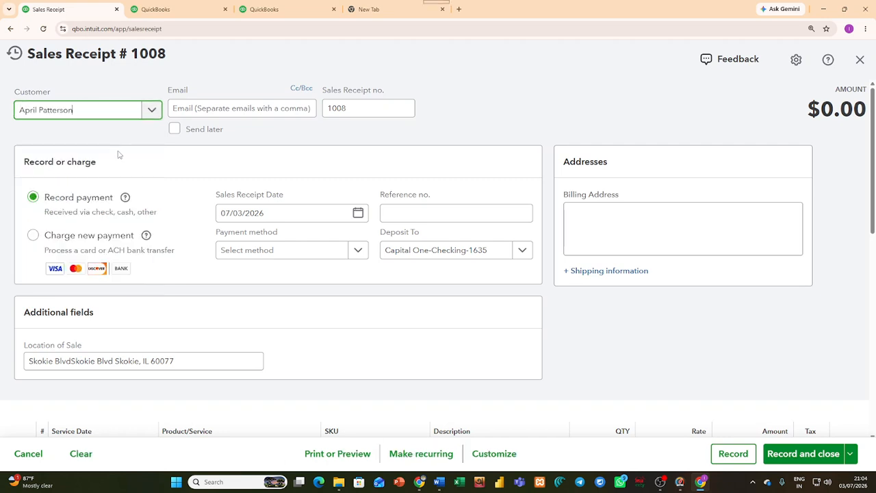
{"action": "left_click", "coordinate": [147, 113]}
{"action": "scroll", "coordinate": [104, 191], "scroll_direction": "down", "scroll_amount": 3}
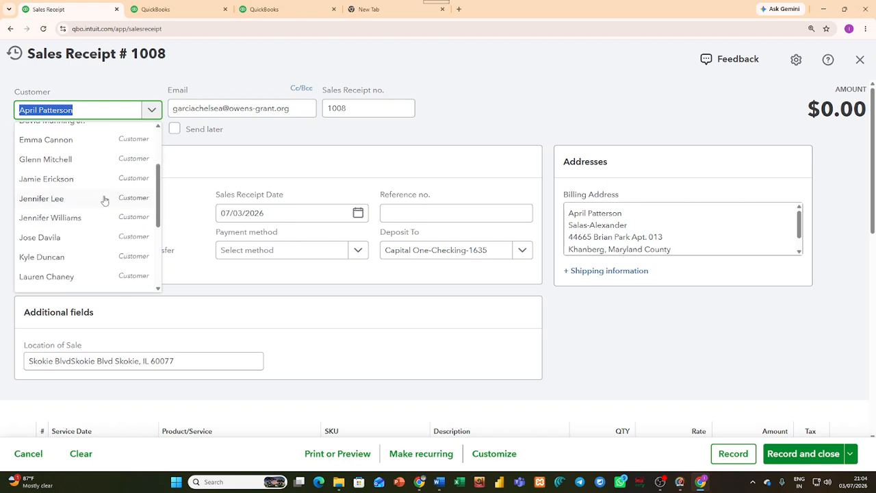
{"action": "left_click", "coordinate": [101, 259]}
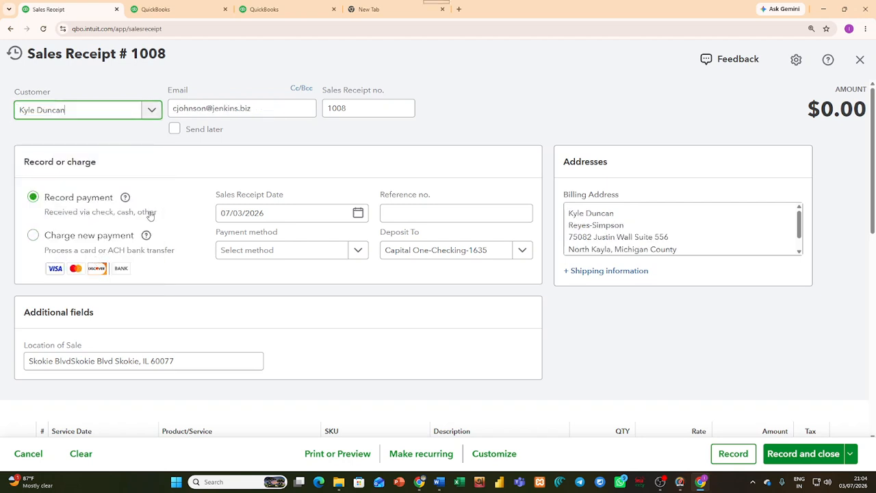
Set the sales receipt date to 07/04/2025.
{"action": "left_click", "coordinate": [269, 212]}
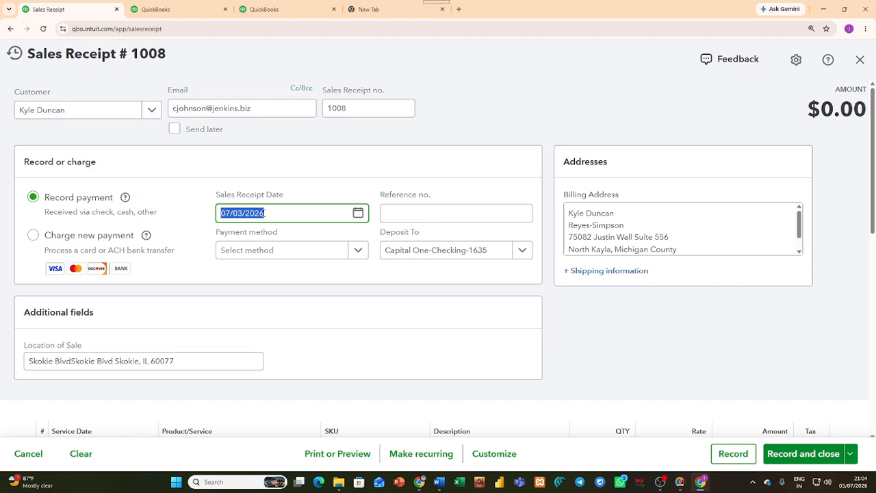
{"action": "left_click", "coordinate": [279, 215]}
{"action": "type", "text": "5"}
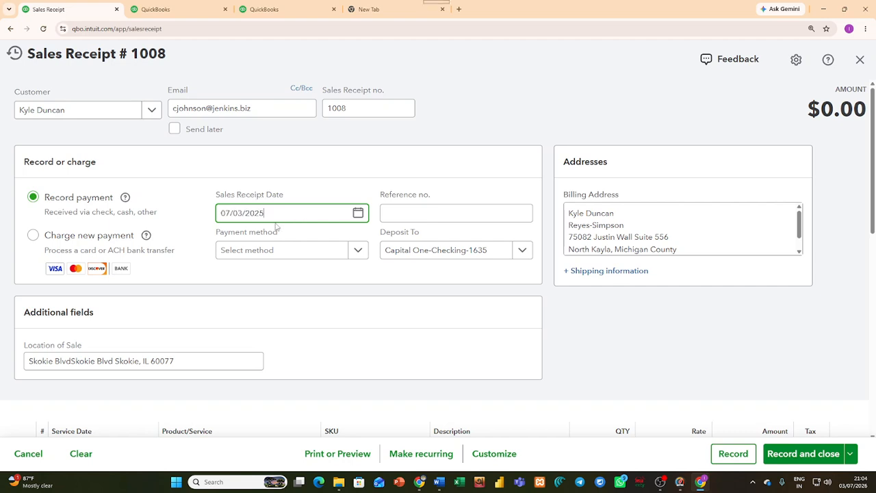
{"action": "triple_click", "coordinate": [241, 212]}
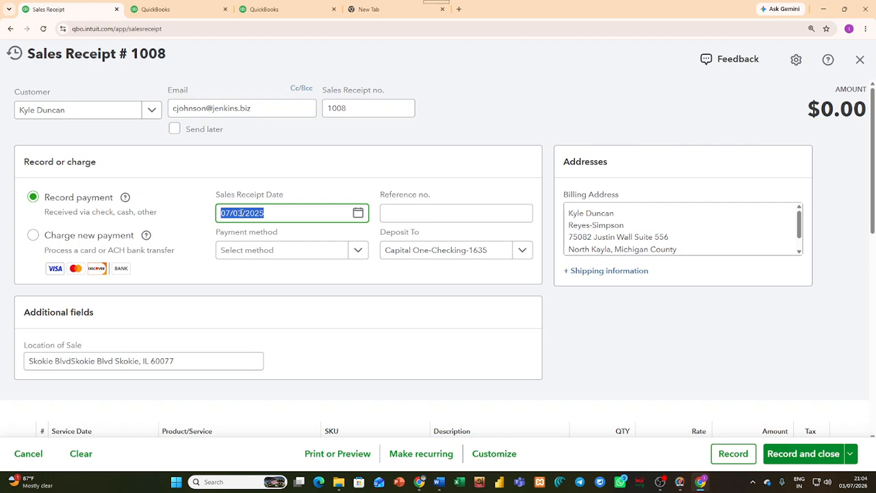
{"action": "left_click", "coordinate": [241, 213]}
{"action": "key", "text": "BackSpace"}
{"action": "type", "text": "4"}
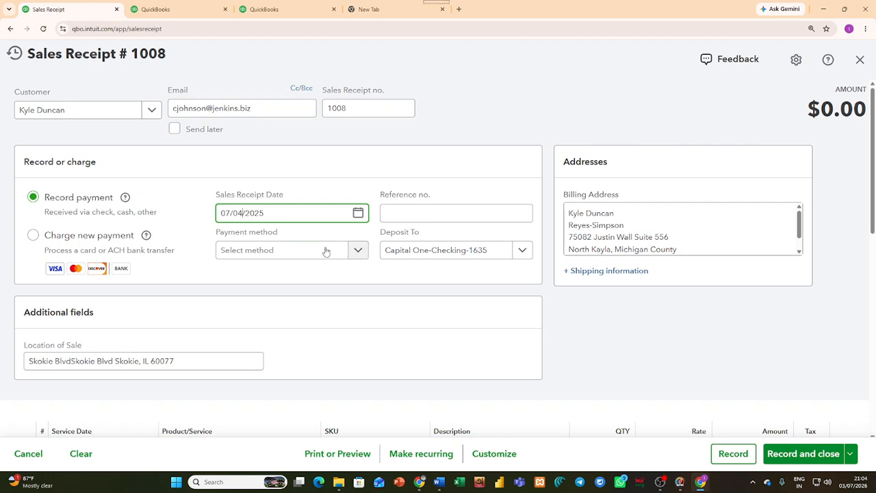
{"action": "triple_click", "coordinate": [229, 213]}
{"action": "left_click", "coordinate": [233, 216]}
Enter reference number 2508 and set the payment to deposit into the Citibank savings account.
{"action": "left_click", "coordinate": [406, 217]}
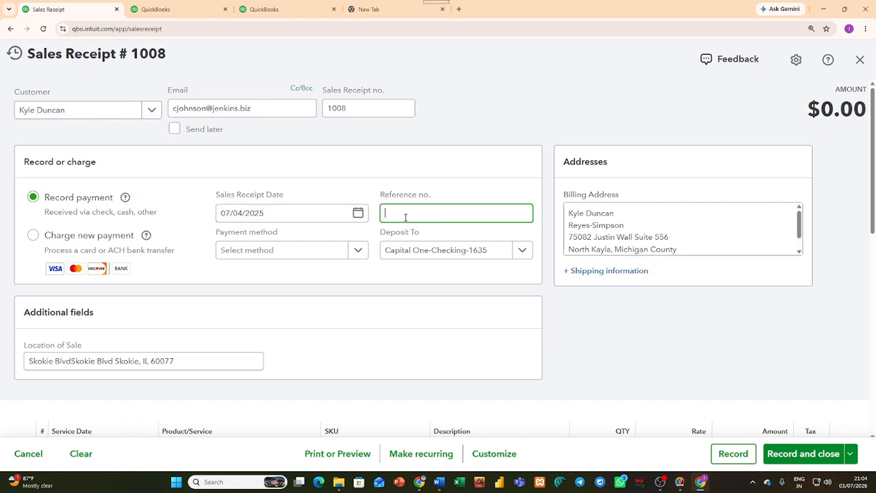
{"action": "left_click", "coordinate": [428, 186]}
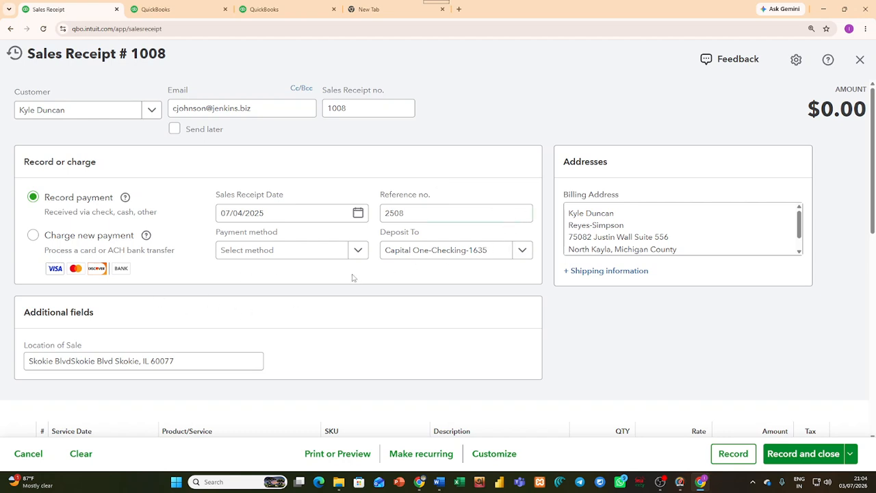
{"action": "left_click", "coordinate": [433, 255]}
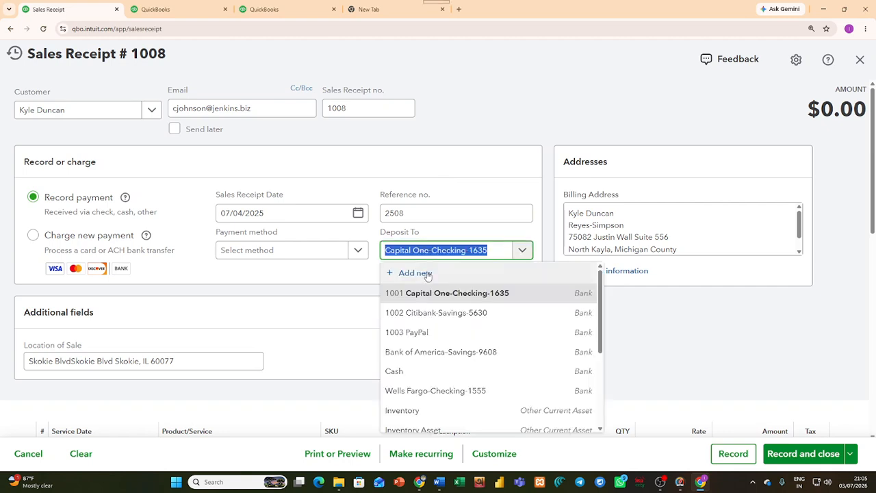
{"action": "left_click", "coordinate": [423, 316]}
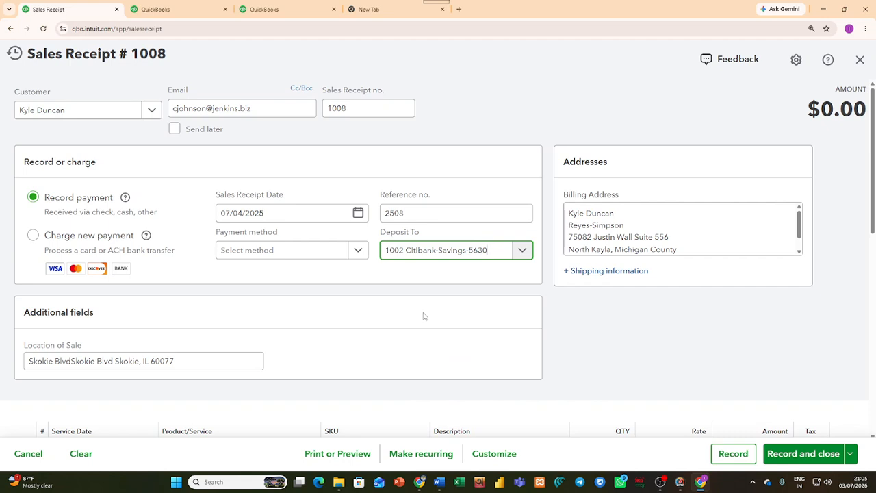
{"action": "left_click", "coordinate": [446, 251]}
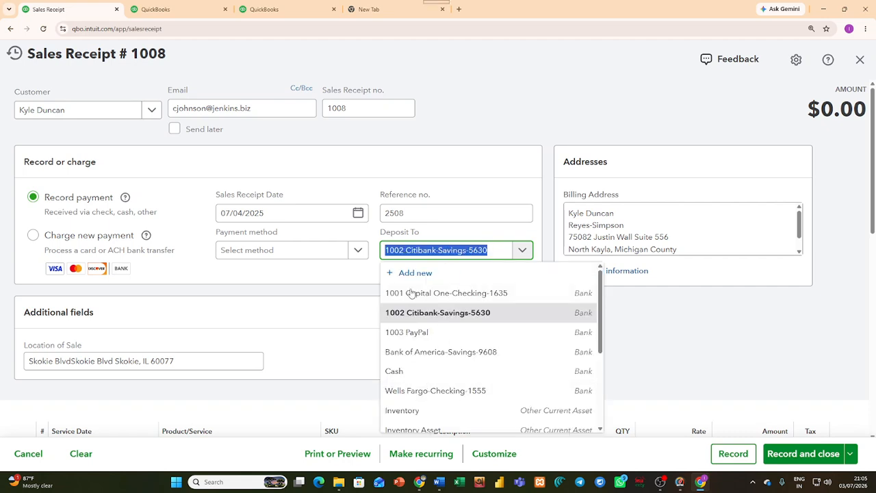
{"action": "left_click", "coordinate": [414, 312]}
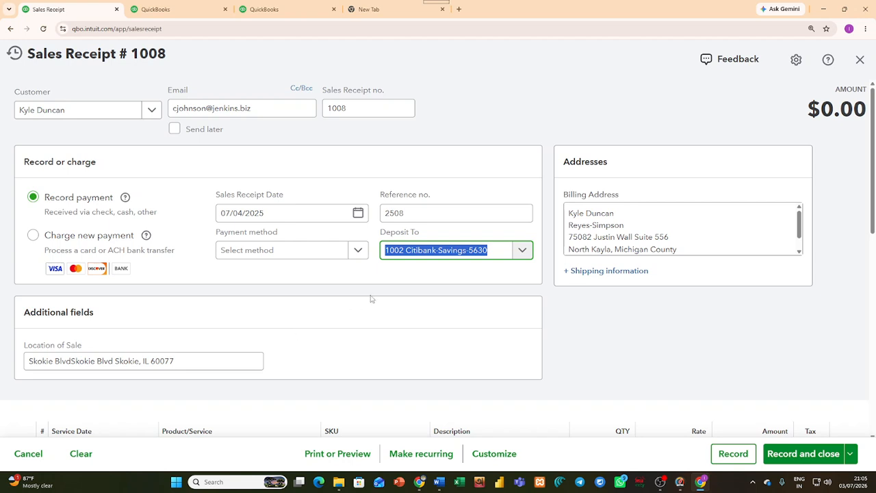
Add Clopidogrel 75mg Tablets on the first line and Furosemide 20mg Tablets on the second line of the receipt.
{"action": "scroll", "coordinate": [372, 298], "scroll_direction": "down", "scroll_amount": 3}
{"action": "scroll", "coordinate": [178, 342], "scroll_direction": "up", "scroll_amount": 1}
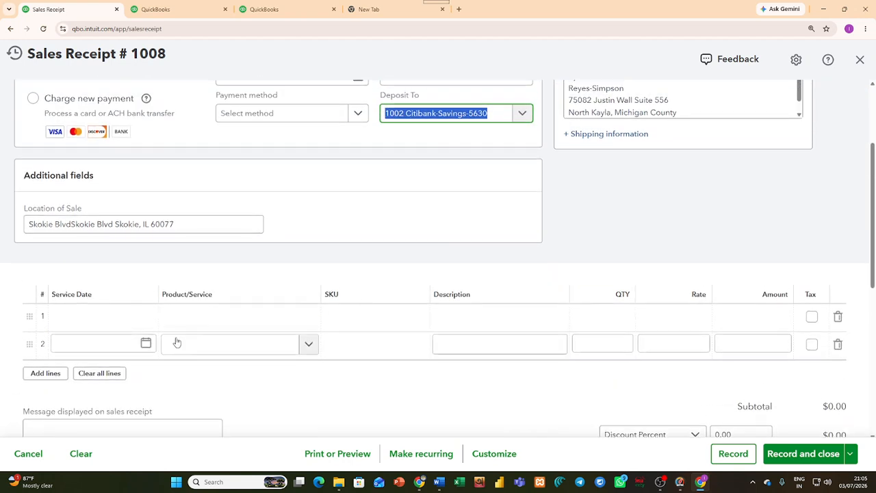
{"action": "left_click", "coordinate": [112, 321]}
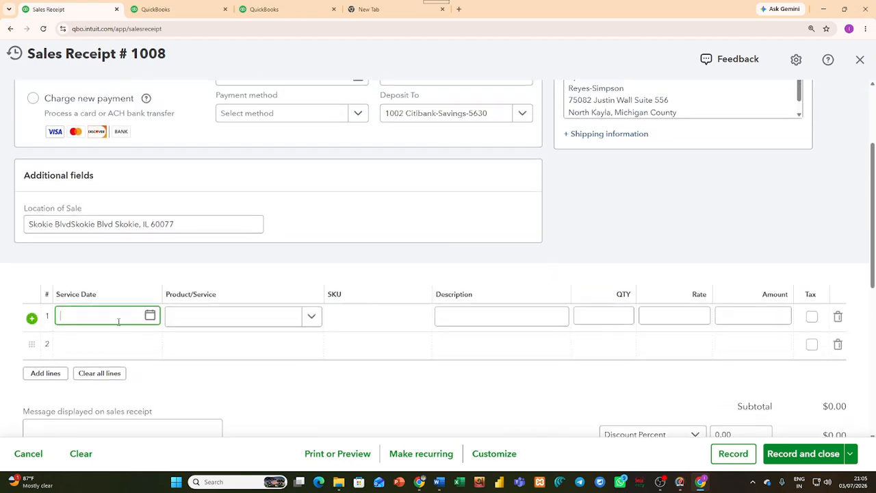
{"action": "left_click", "coordinate": [241, 322]}
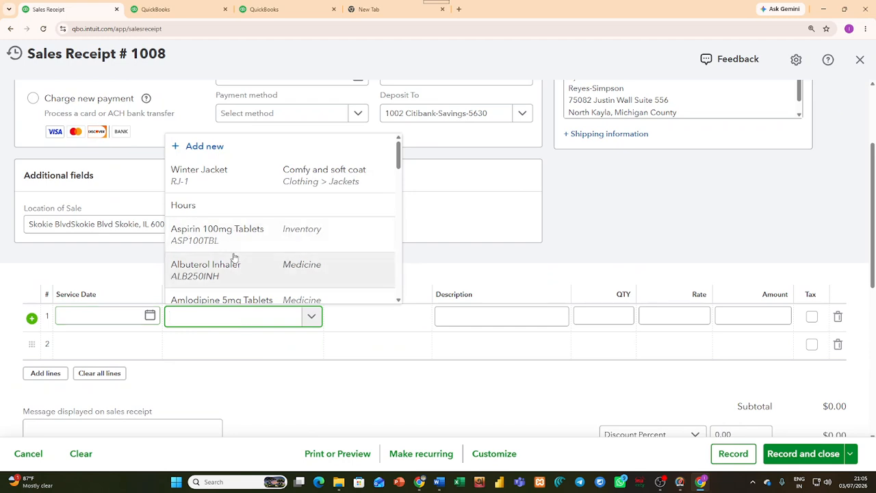
{"action": "scroll", "coordinate": [216, 252], "scroll_direction": "down", "scroll_amount": 3}
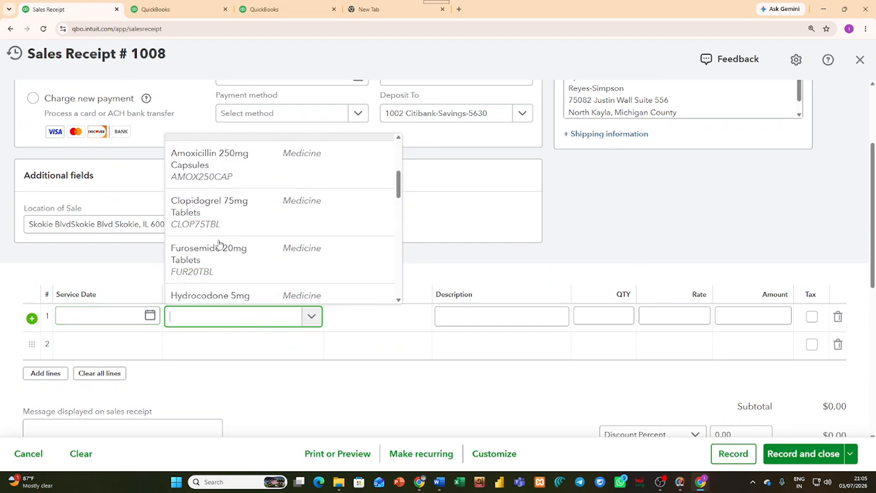
{"action": "left_click", "coordinate": [225, 217]}
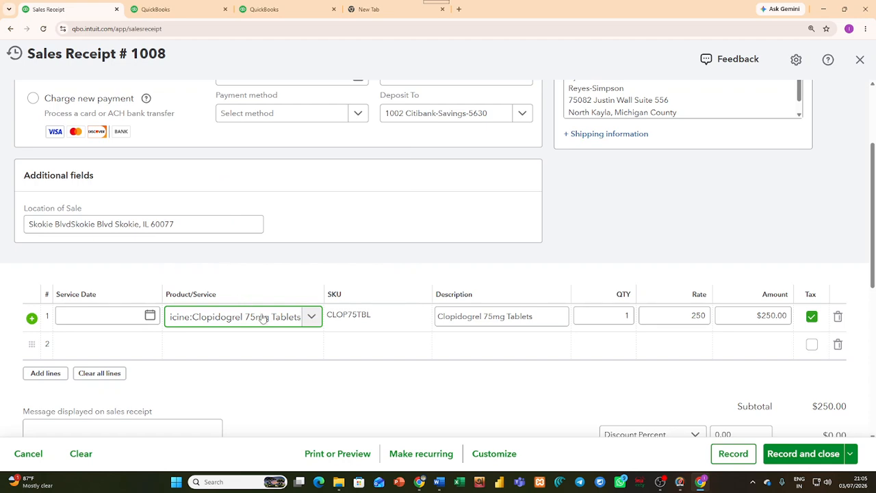
{"action": "left_click", "coordinate": [302, 346]}
{"action": "scroll", "coordinate": [231, 289], "scroll_direction": "down", "scroll_amount": 3}
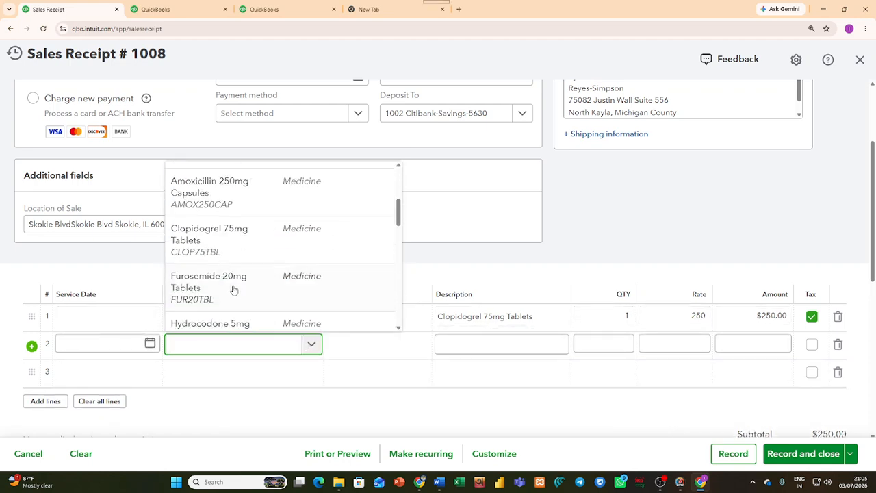
{"action": "left_click", "coordinate": [231, 291]}
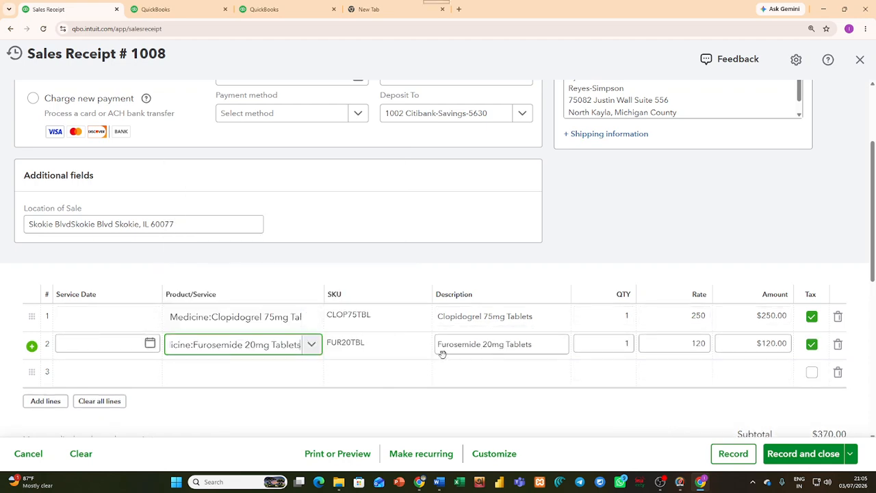
Set the quantity to 30 for the Clopidogrel line and 45 for the Furosemide line.
{"action": "left_click", "coordinate": [606, 317]}
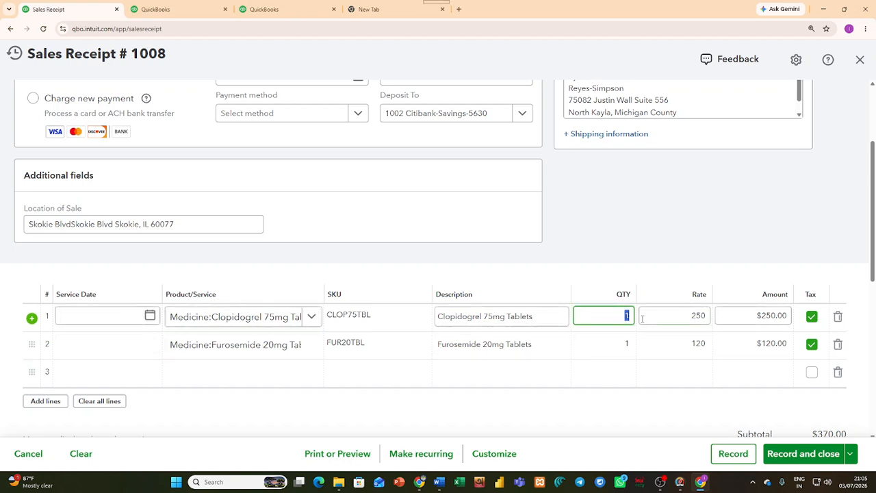
{"action": "left_click", "coordinate": [623, 344]}
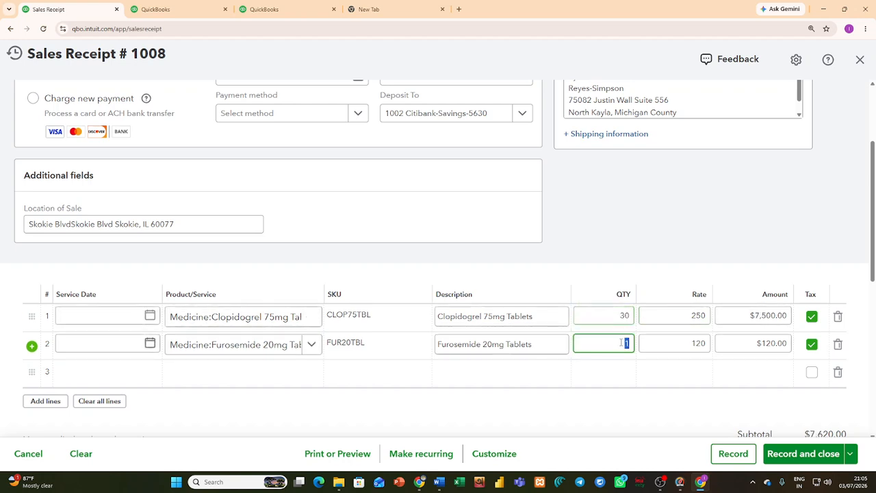
{"action": "type", "text": "45"}
{"action": "left_click", "coordinate": [655, 274]}
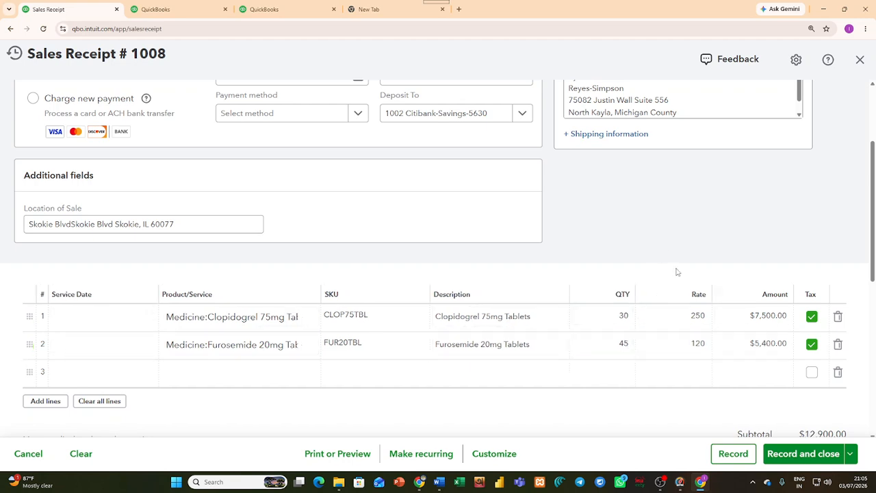
Review the receipt's payment details, line items, subtotal, sales tax and total.
{"action": "scroll", "coordinate": [677, 272], "scroll_direction": "up", "scroll_amount": 2}
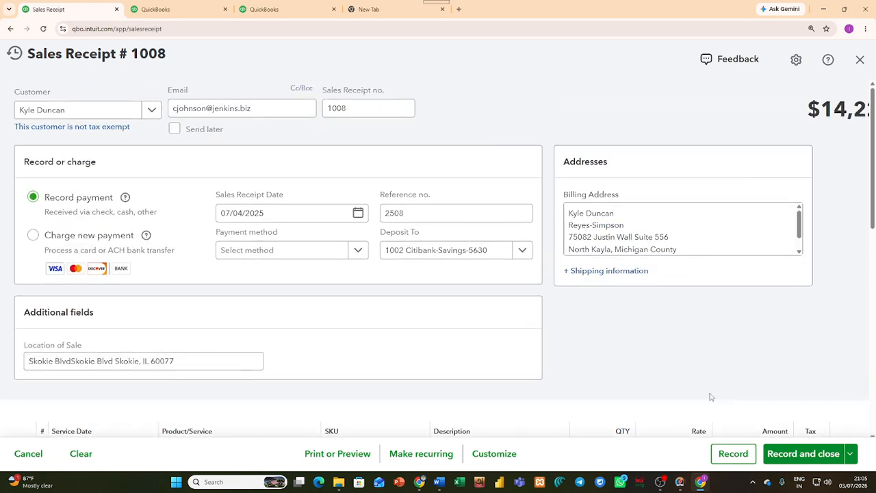
{"action": "key", "text": "ctrl+minus"}
{"action": "key", "text": "ctrl+minus"}
{"action": "left_click", "coordinate": [776, 50]}
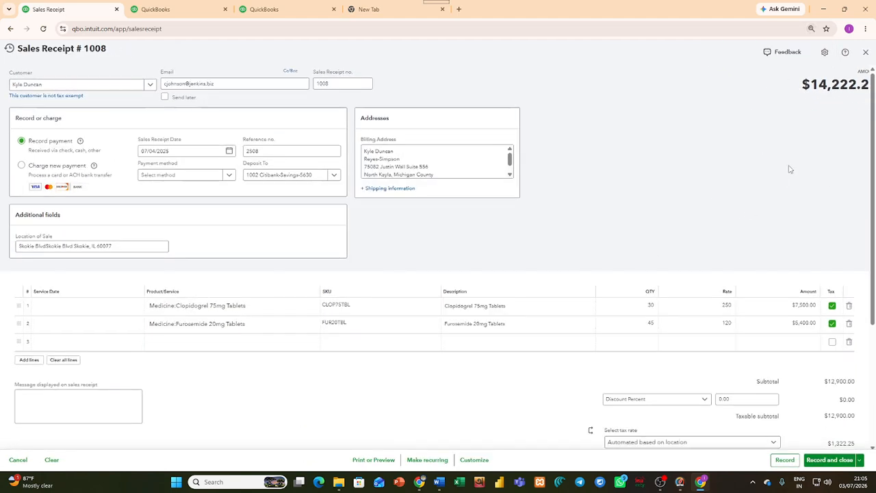
{"action": "key", "text": "ctrl+plus"}
{"action": "key", "text": "ctrl+plus"}
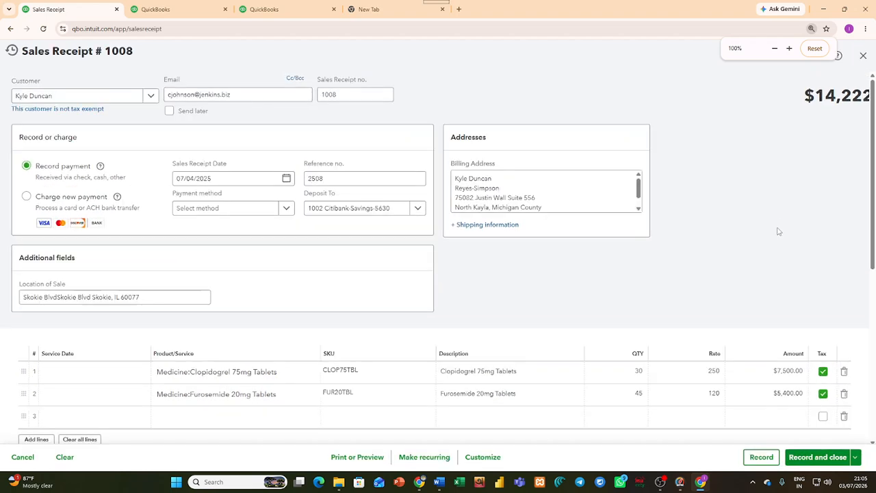
{"action": "scroll", "coordinate": [493, 387], "scroll_direction": "down", "scroll_amount": 2}
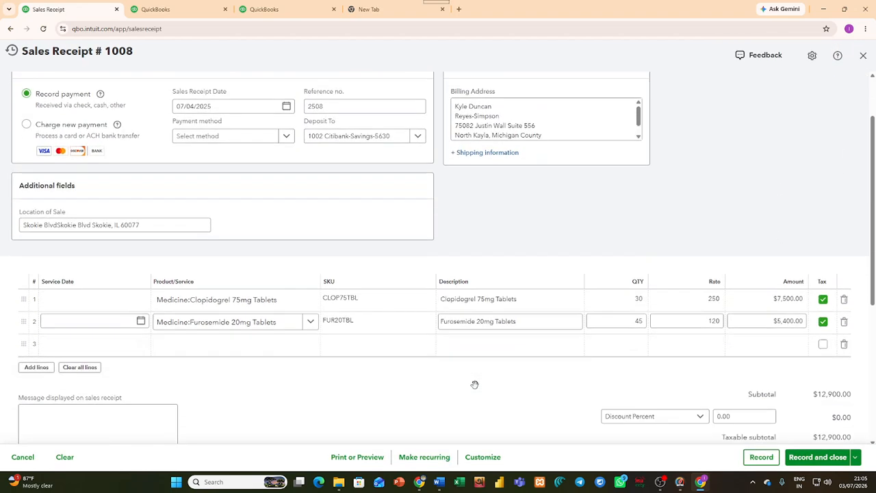
{"action": "scroll", "coordinate": [522, 386], "scroll_direction": "down", "scroll_amount": 3}
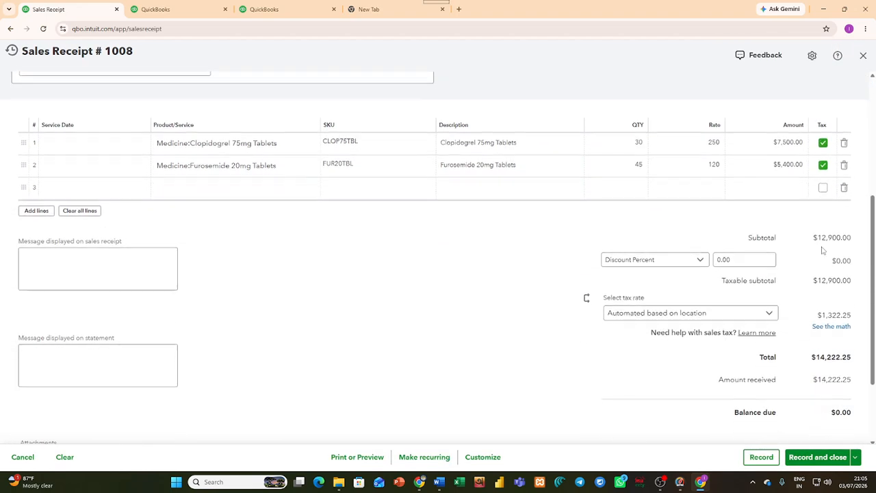
{"action": "left_click_drag", "start_coordinate": [757, 272], "coordinate": [850, 268]}
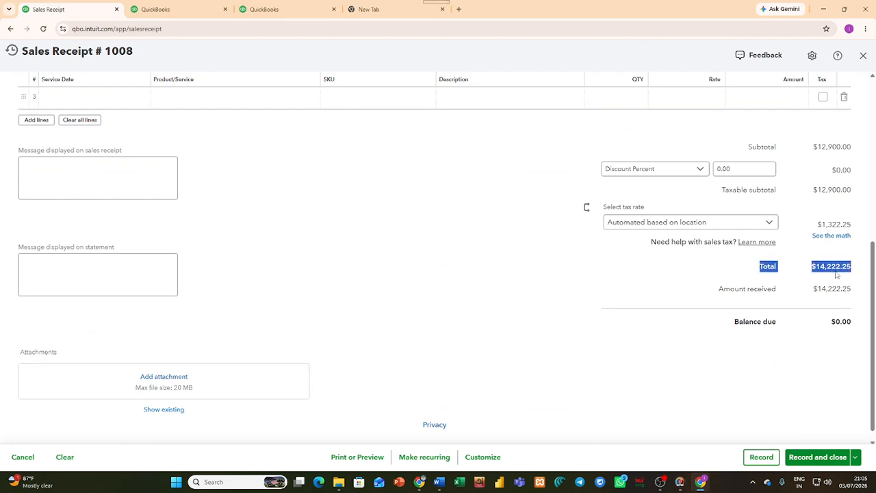
{"action": "left_click", "coordinate": [835, 269]}
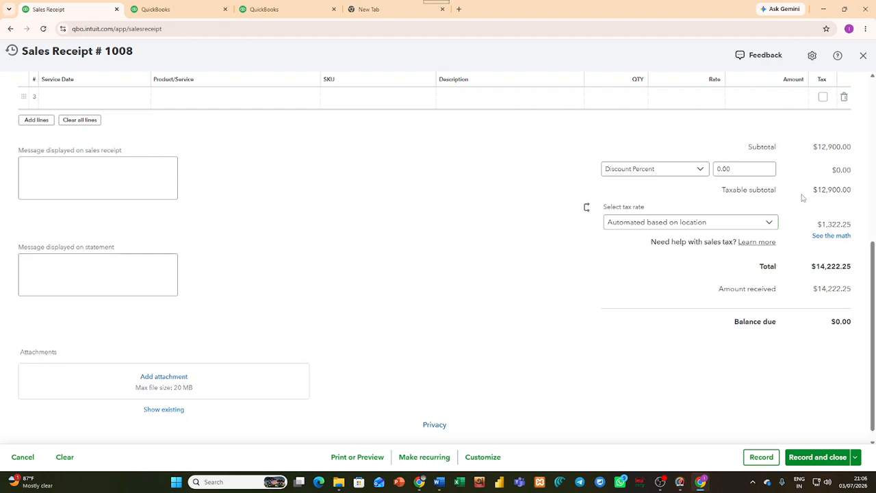
Apply a discount of 8 percent to the sales receipt.
{"action": "scroll", "coordinate": [803, 198], "scroll_direction": "up", "scroll_amount": 2}
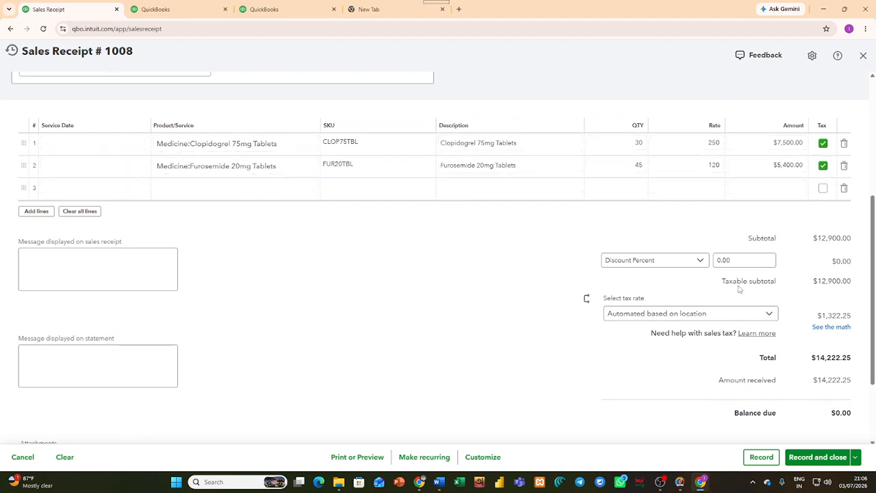
{"action": "left_click", "coordinate": [640, 264]}
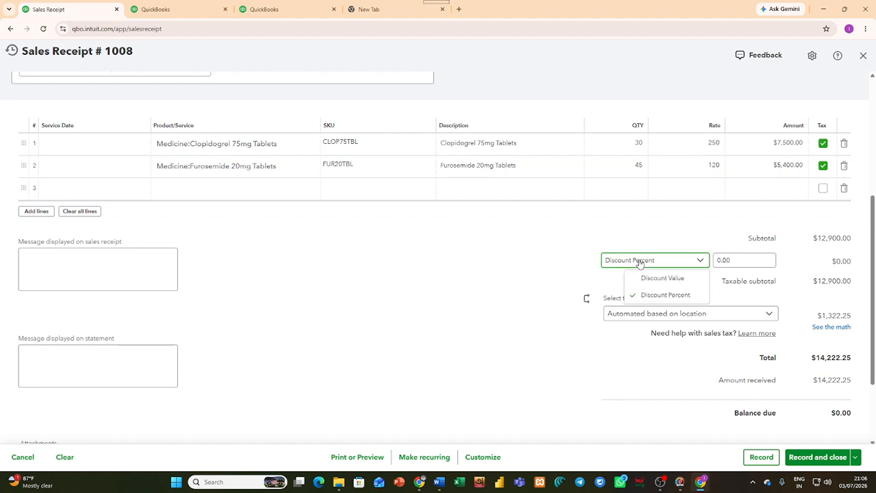
{"action": "left_click", "coordinate": [655, 294]}
{"action": "left_click", "coordinate": [732, 263]}
{"action": "double_click", "coordinate": [731, 262]}
{"action": "type", "text": "8"}
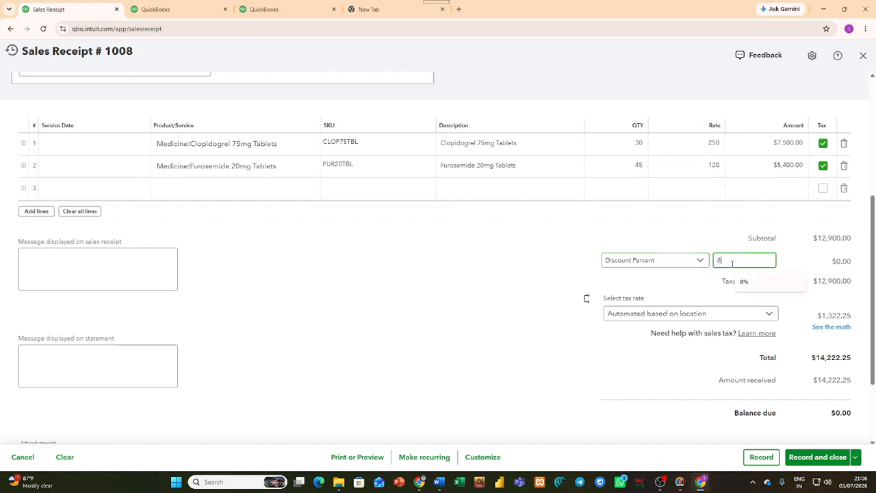
{"action": "left_click", "coordinate": [399, 396]}
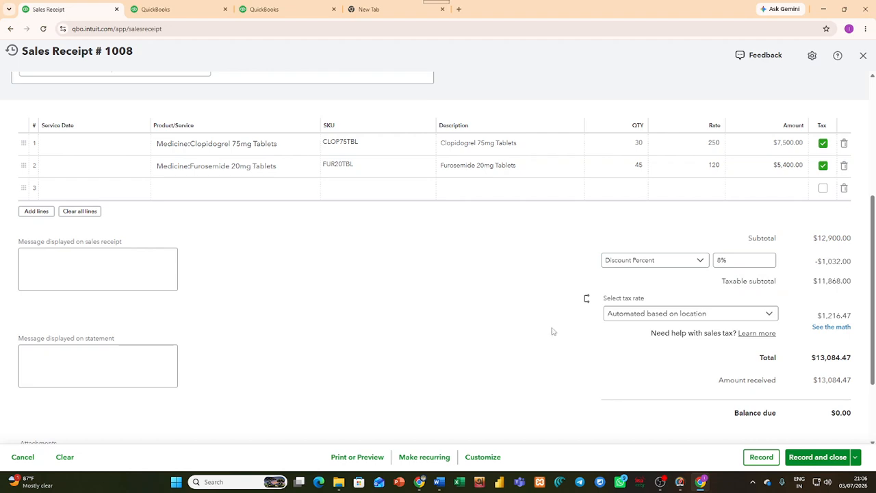
Examine the receipt's sales tax, total, amount received and balance due with the discount applied.
{"action": "left_click", "coordinate": [758, 316]}
{"action": "left_click", "coordinate": [758, 315]}
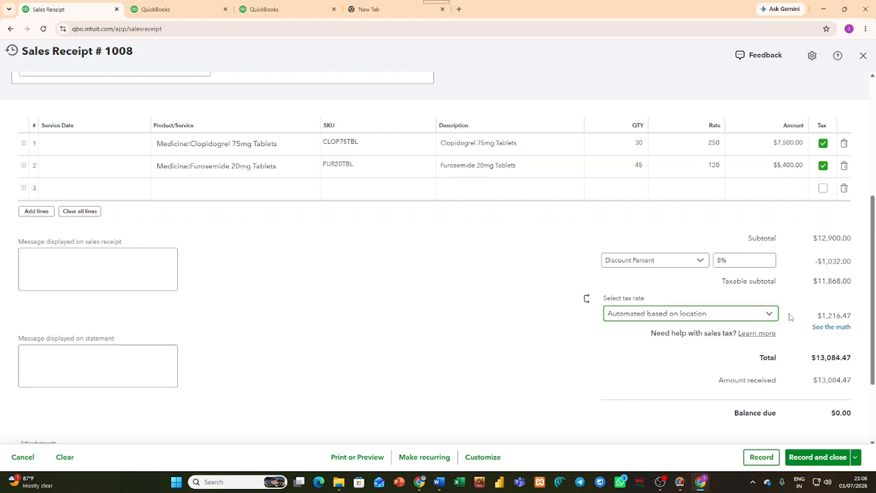
{"action": "left_click_drag", "start_coordinate": [818, 317], "coordinate": [863, 320]}
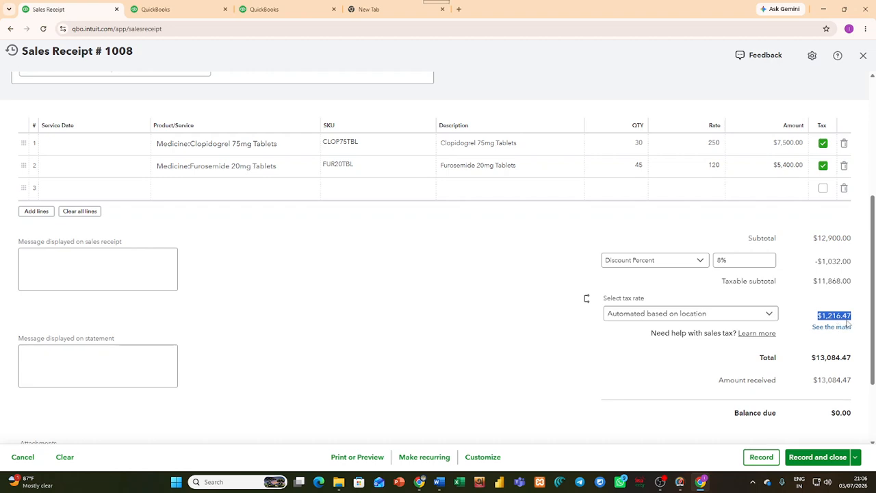
{"action": "left_click", "coordinate": [562, 377]}
{"action": "left_click_drag", "start_coordinate": [817, 315], "coordinate": [856, 320]}
{"action": "left_click_drag", "start_coordinate": [753, 359], "coordinate": [864, 363]}
{"action": "left_click", "coordinate": [618, 393]}
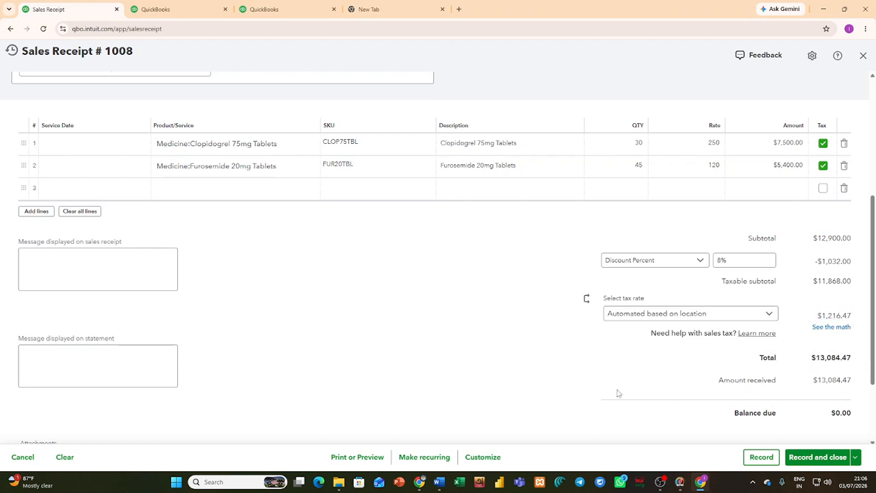
{"action": "scroll", "coordinate": [673, 391], "scroll_direction": "down", "scroll_amount": 2}
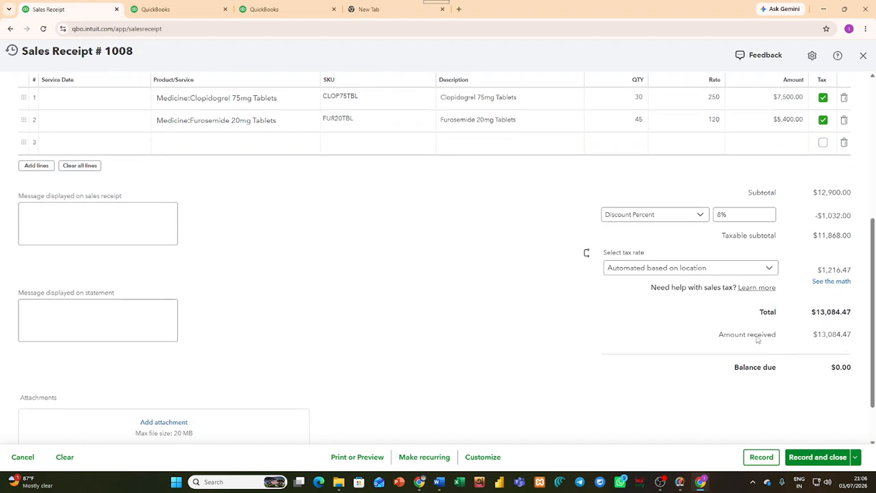
{"action": "left_click_drag", "start_coordinate": [719, 335], "coordinate": [859, 341]}
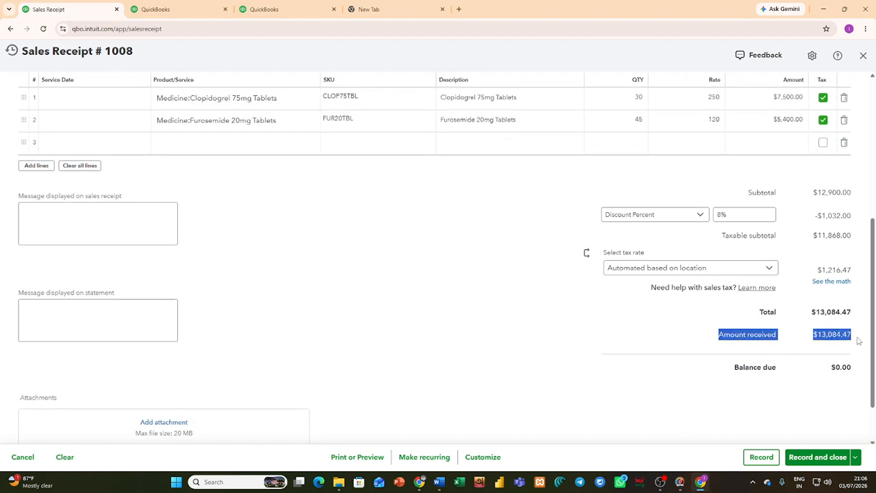
{"action": "left_click", "coordinate": [713, 349]}
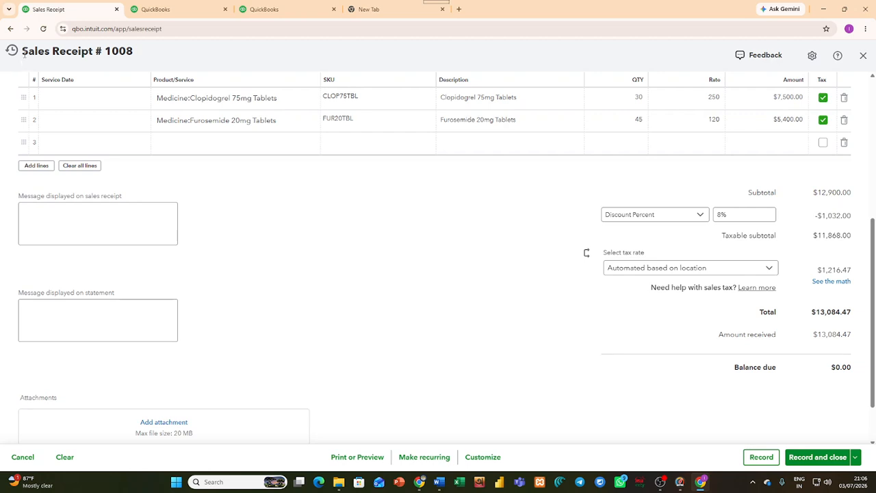
{"action": "left_click_drag", "start_coordinate": [23, 56], "coordinate": [143, 54]}
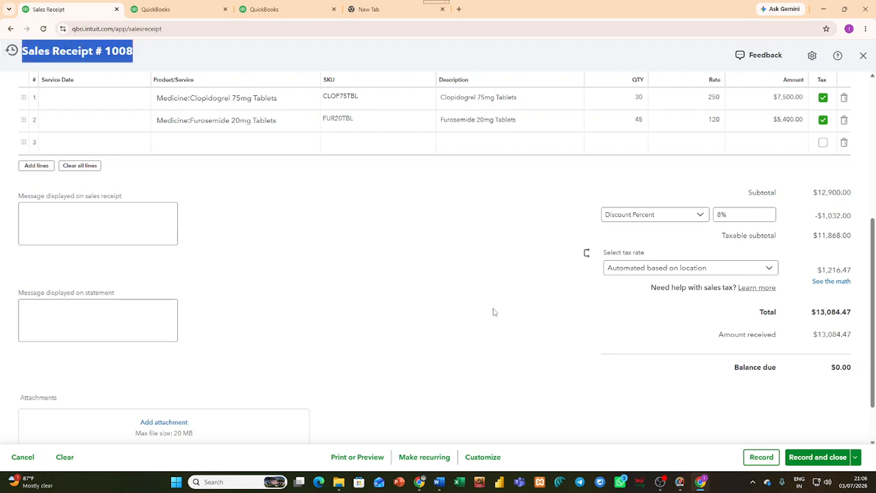
{"action": "left_click", "coordinate": [688, 357]}
{"action": "left_click_drag", "start_coordinate": [719, 338], "coordinate": [859, 336]}
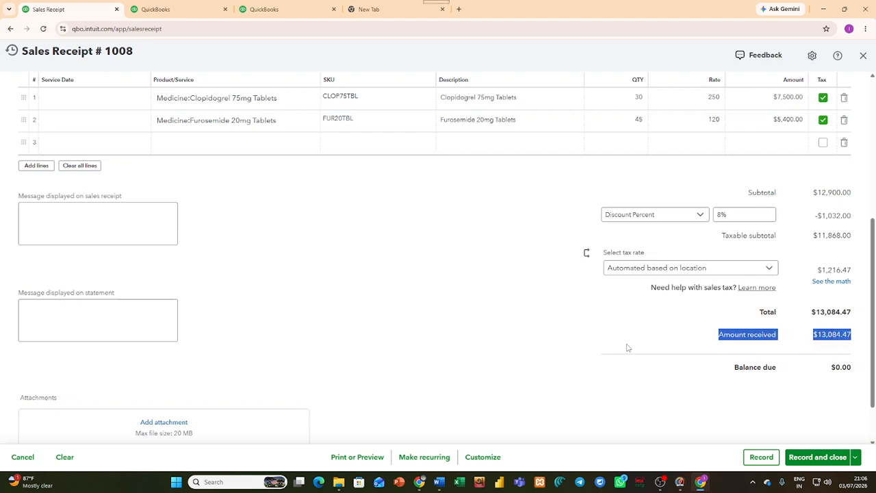
{"action": "left_click_drag", "start_coordinate": [728, 368], "coordinate": [759, 384]}
{"action": "left_click", "coordinate": [743, 393]}
Record the completed sales receipt and close it.
{"action": "scroll", "coordinate": [647, 379], "scroll_direction": "up", "scroll_amount": 5}
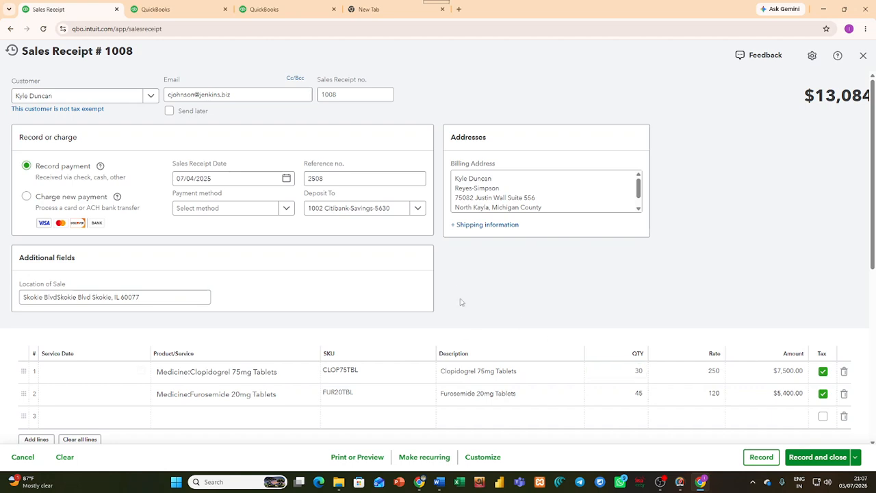
{"action": "scroll", "coordinate": [675, 216], "scroll_direction": "down", "scroll_amount": 2}
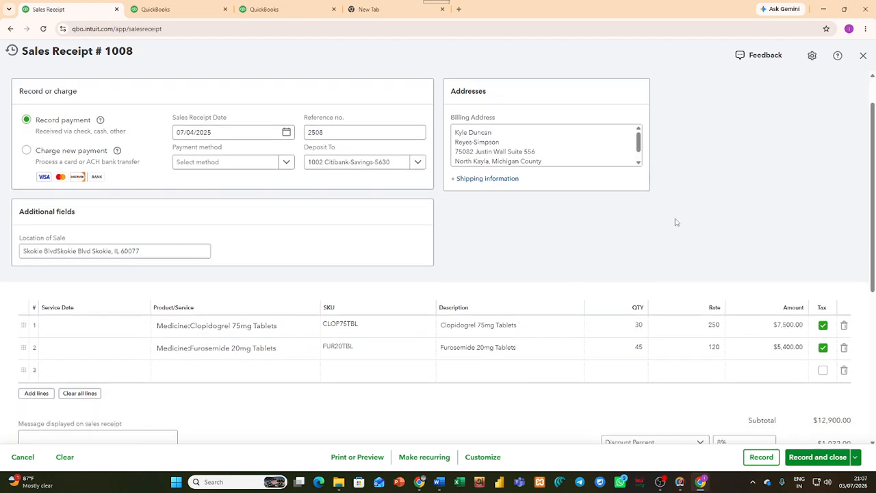
{"action": "left_click", "coordinate": [812, 463]}
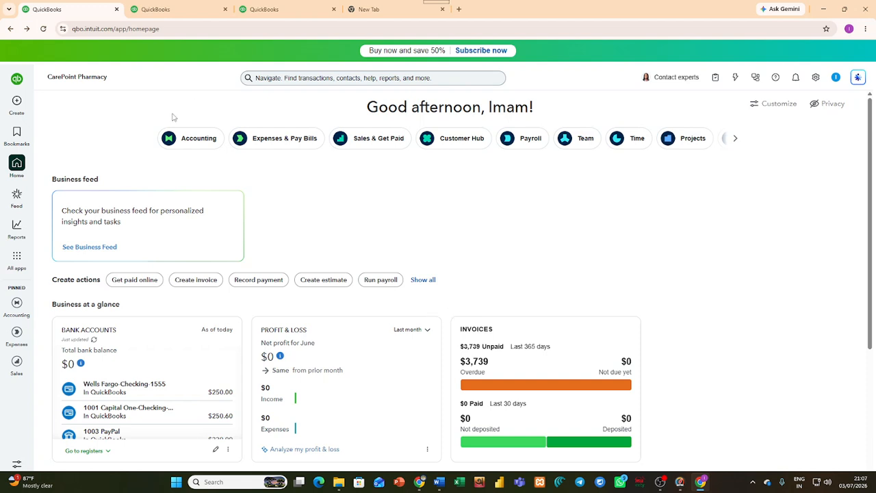
Start a new invoice and select the existing customer it is for.
{"action": "left_click", "coordinate": [18, 103]}
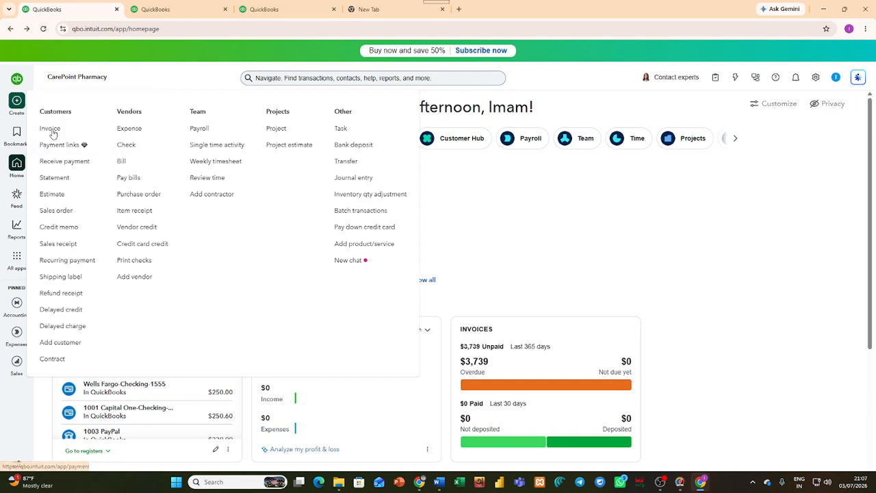
{"action": "left_click", "coordinate": [54, 131]}
{"action": "left_click", "coordinate": [16, 104]}
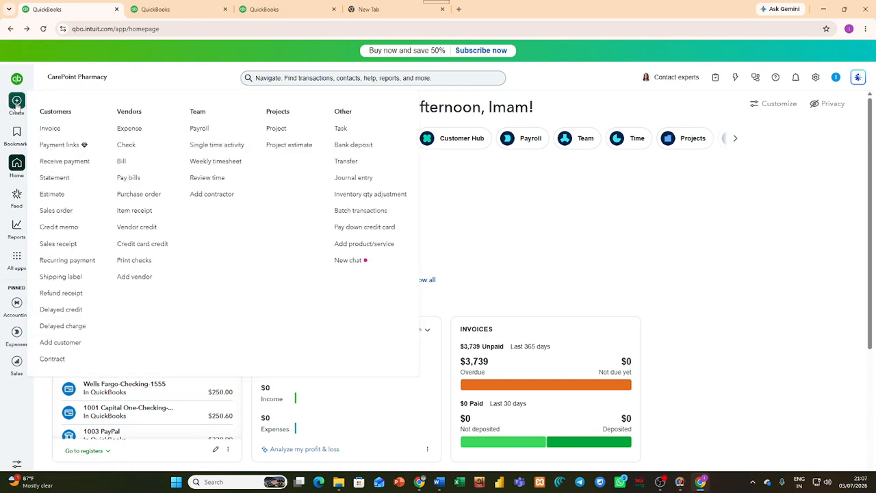
{"action": "left_click", "coordinate": [50, 130]}
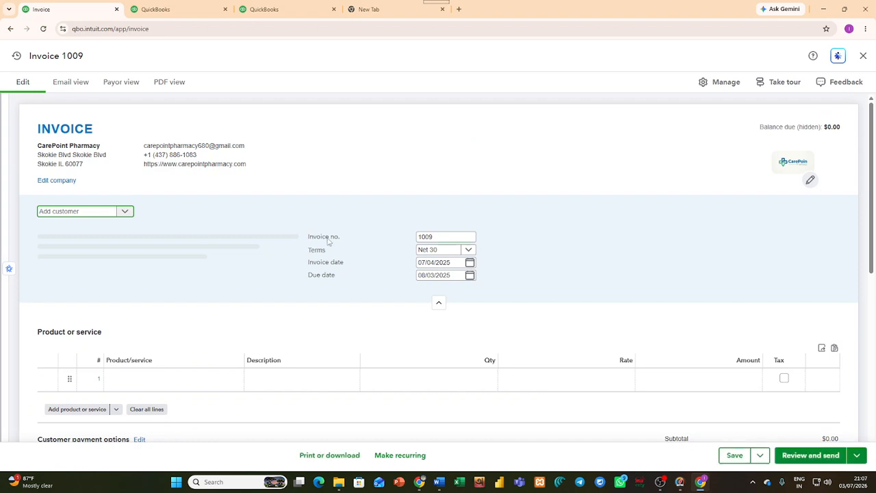
{"action": "left_click", "coordinate": [125, 212]}
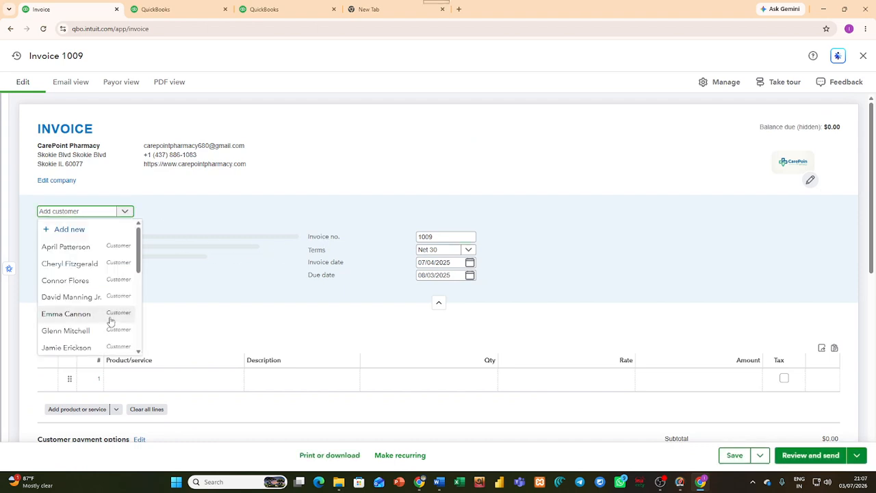
{"action": "scroll", "coordinate": [111, 318], "scroll_direction": "down", "scroll_amount": 2}
{"action": "left_click", "coordinate": [84, 306]}
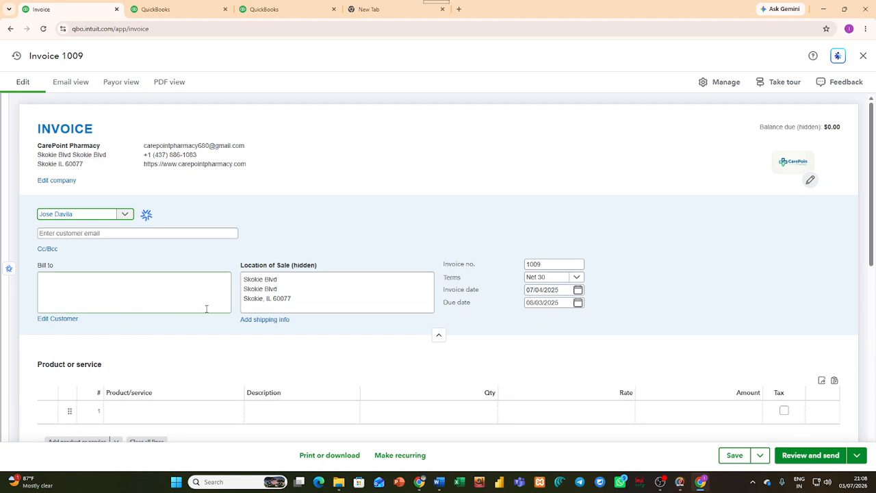
Add Levothyroxine 50mcg Tablets as the first invoice line with a quantity of 10.
{"action": "scroll", "coordinate": [192, 309], "scroll_direction": "down", "scroll_amount": 1}
{"action": "left_click", "coordinate": [233, 319]}
{"action": "scroll", "coordinate": [196, 373], "scroll_direction": "down", "scroll_amount": 3}
{"action": "left_click", "coordinate": [167, 393]}
{"action": "left_click", "coordinate": [493, 320]}
{"action": "double_click", "coordinate": [495, 320]}
{"action": "type", "text": "10"}
{"action": "left_click", "coordinate": [538, 293]}
Switch the invoice discount to a dollar amount and set it to $100.
{"action": "scroll", "coordinate": [630, 313], "scroll_direction": "down", "scroll_amount": 1}
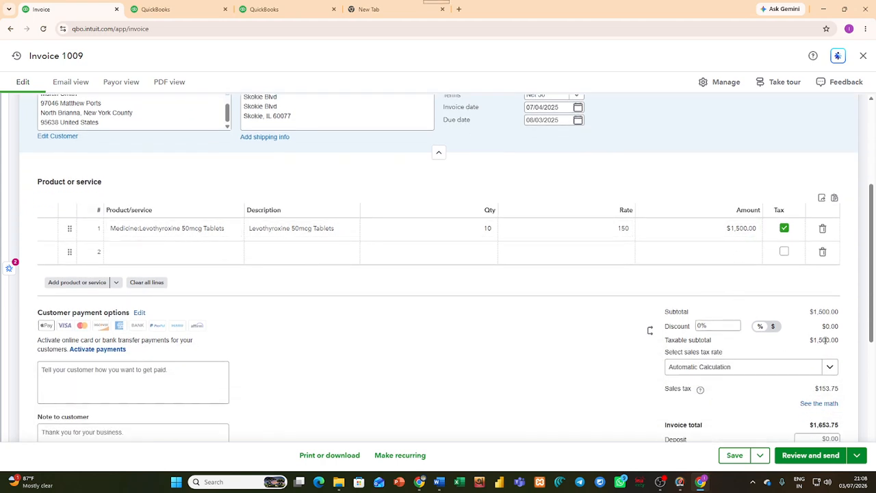
{"action": "scroll", "coordinate": [824, 347], "scroll_direction": "down", "scroll_amount": 1}
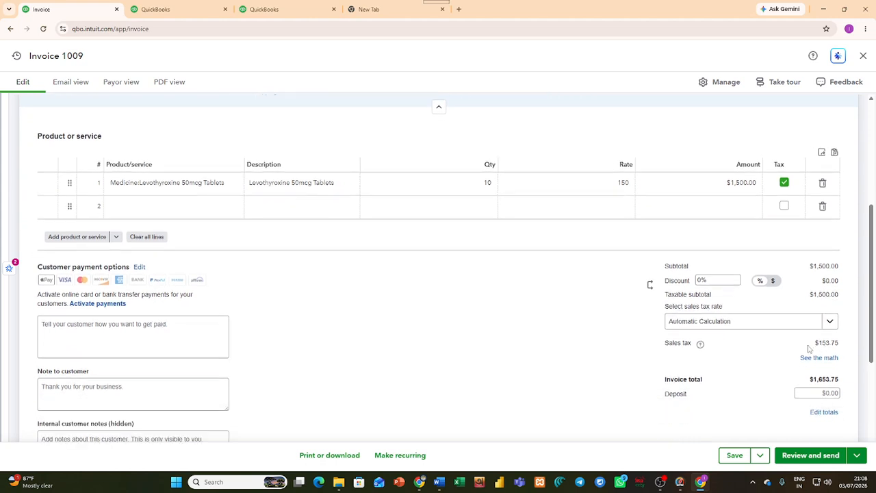
{"action": "left_click_drag", "start_coordinate": [810, 380], "coordinate": [821, 381]}
{"action": "left_click", "coordinate": [829, 382]}
{"action": "scroll", "coordinate": [746, 286], "scroll_direction": "down", "scroll_amount": 1}
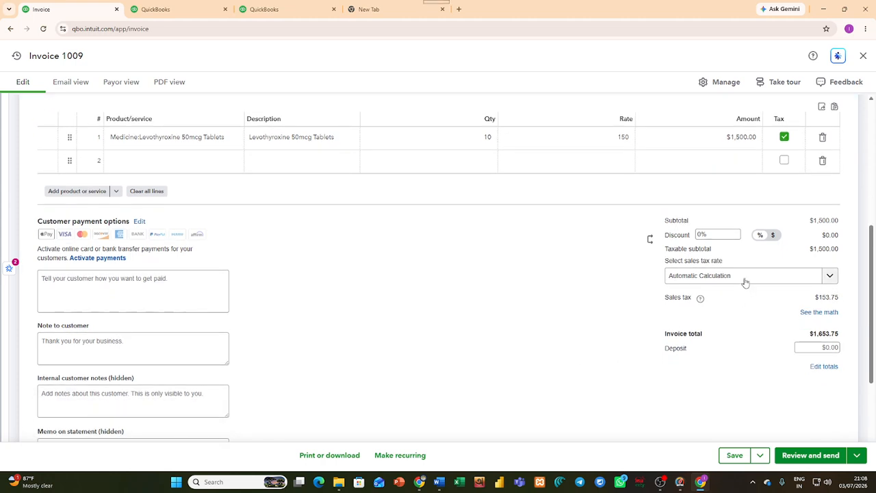
{"action": "left_click", "coordinate": [718, 232]}
{"action": "left_click", "coordinate": [772, 235]}
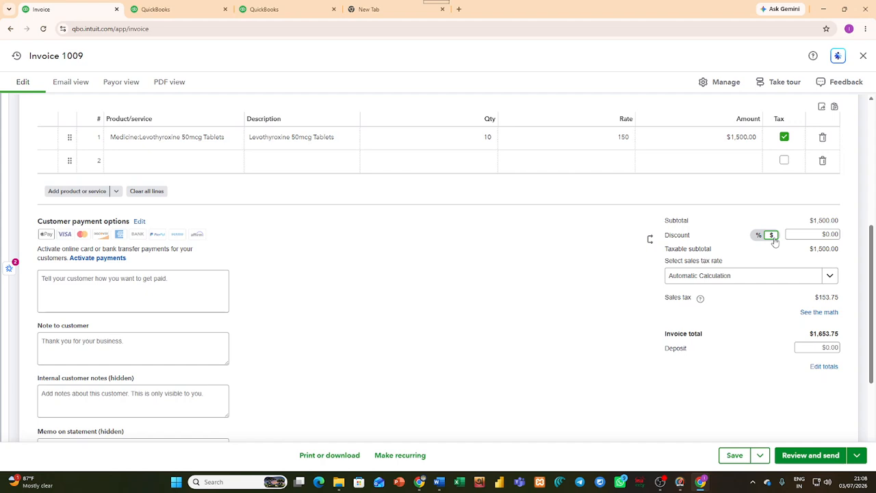
{"action": "left_click", "coordinate": [811, 233]}
{"action": "type", "text": "100"}
{"action": "left_click", "coordinate": [440, 334]}
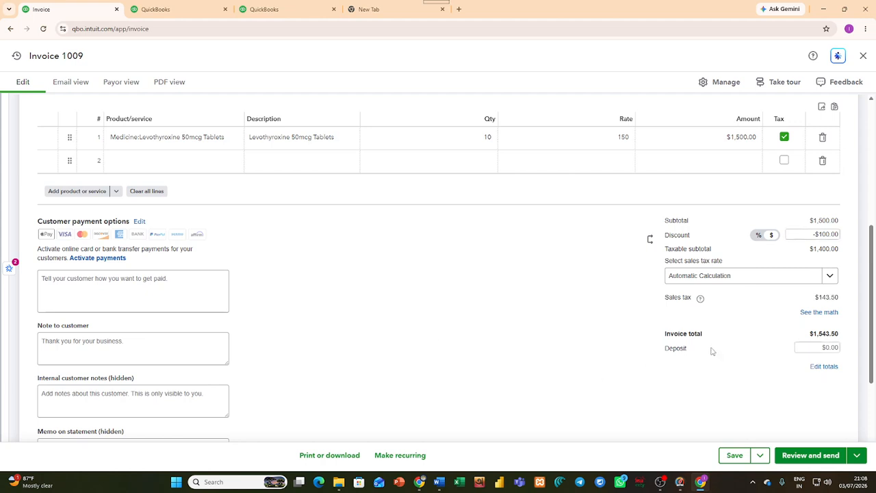
Enter a deposit of $1,000 against the invoice total.
{"action": "scroll", "coordinate": [315, 319], "scroll_direction": "up", "scroll_amount": 3}
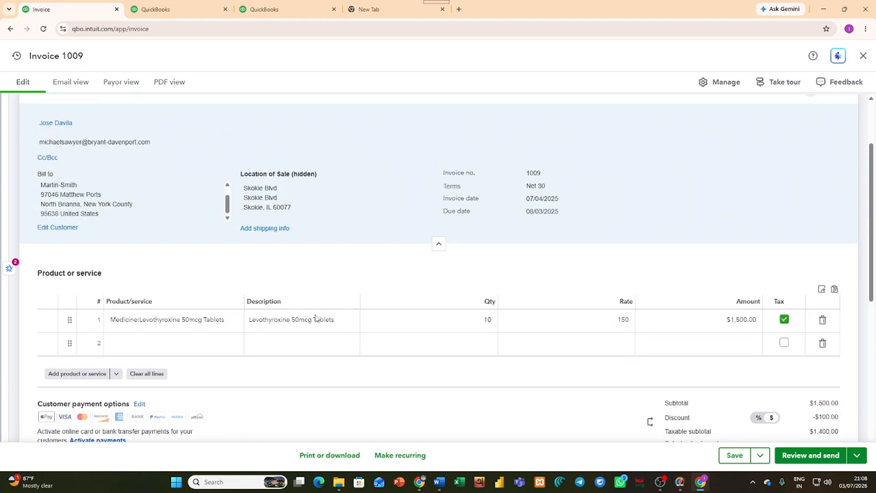
{"action": "scroll", "coordinate": [528, 315], "scroll_direction": "down", "scroll_amount": 3}
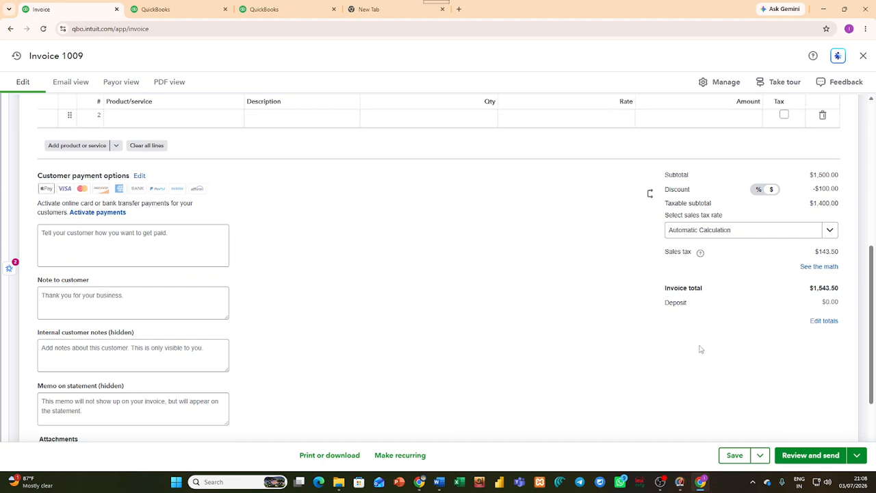
{"action": "scroll", "coordinate": [701, 349], "scroll_direction": "down", "scroll_amount": 2}
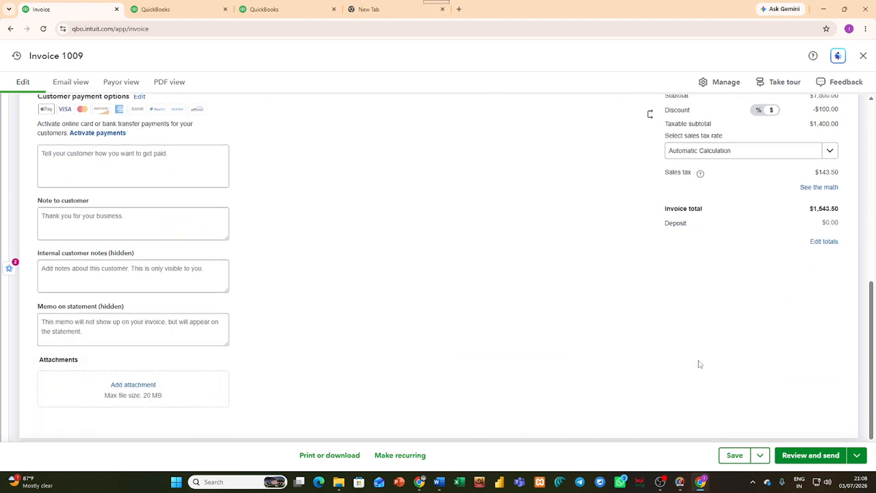
{"action": "left_click_drag", "start_coordinate": [664, 208], "coordinate": [832, 209]}
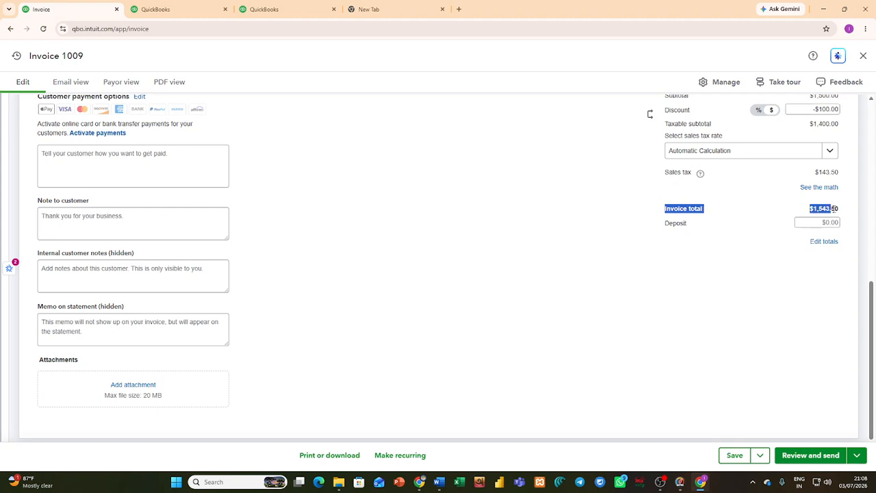
{"action": "left_click", "coordinate": [680, 267]}
{"action": "left_click_drag", "start_coordinate": [665, 223], "coordinate": [731, 223]}
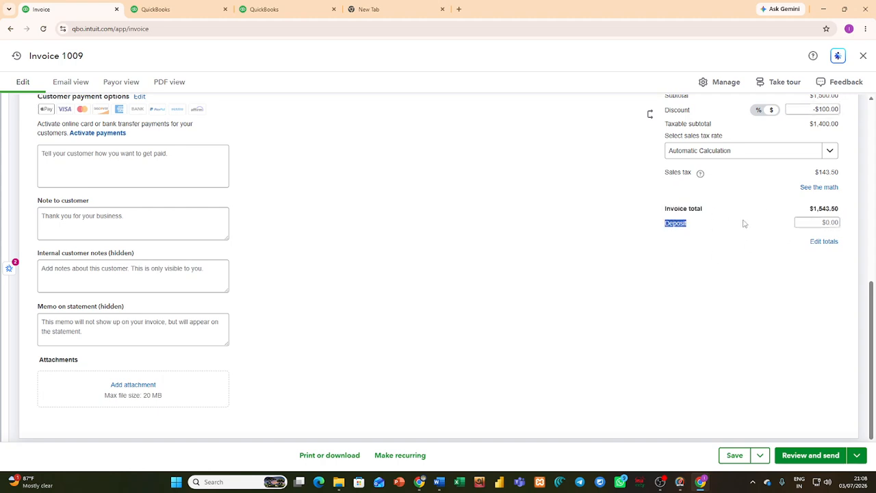
{"action": "left_click", "coordinate": [806, 223]}
{"action": "type", "text": "1000"}
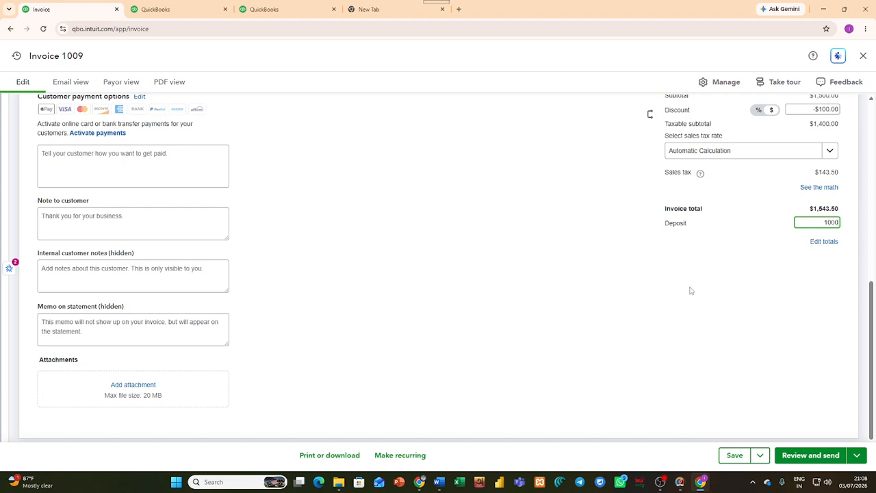
{"action": "left_click", "coordinate": [644, 299]}
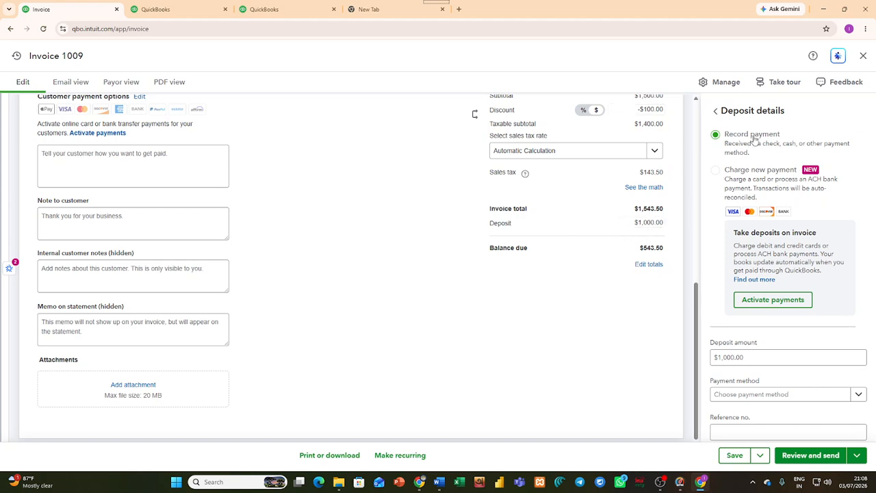
Set the payment method of the invoice deposit to Cash.
{"action": "scroll", "coordinate": [748, 136], "scroll_direction": "down", "scroll_amount": 1}
{"action": "scroll", "coordinate": [767, 270], "scroll_direction": "up", "scroll_amount": 1}
{"action": "scroll", "coordinate": [746, 205], "scroll_direction": "down", "scroll_amount": 1}
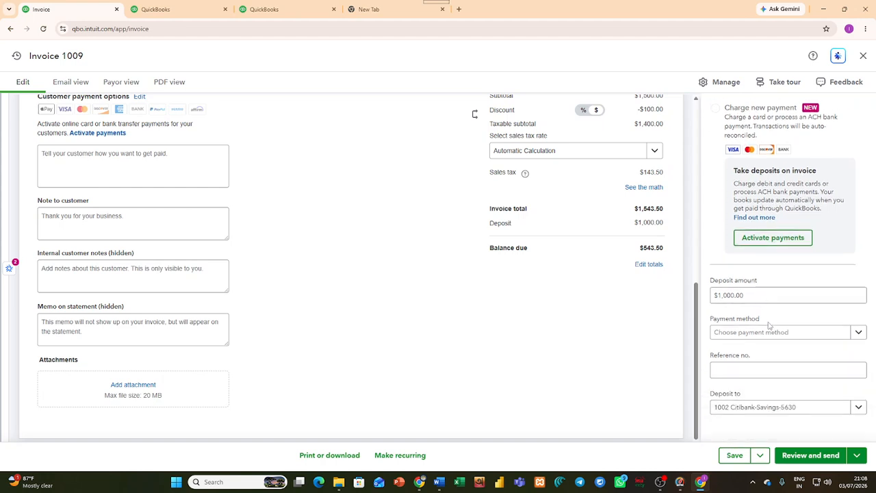
{"action": "left_click_drag", "start_coordinate": [712, 319], "coordinate": [779, 323]}
{"action": "left_click", "coordinate": [803, 332]}
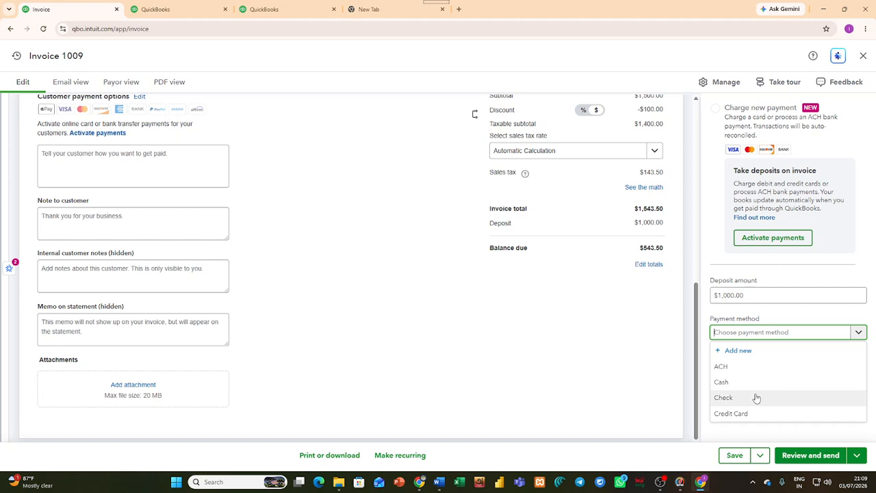
{"action": "left_click", "coordinate": [753, 383]}
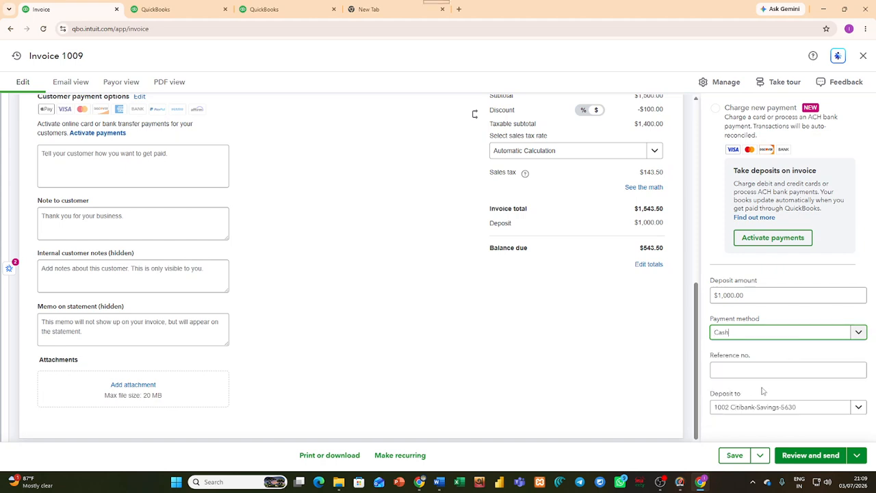
Enter 2546 as the deposit's reference number and choose Cash as the account it is deposited to.
{"action": "left_click", "coordinate": [757, 372]}
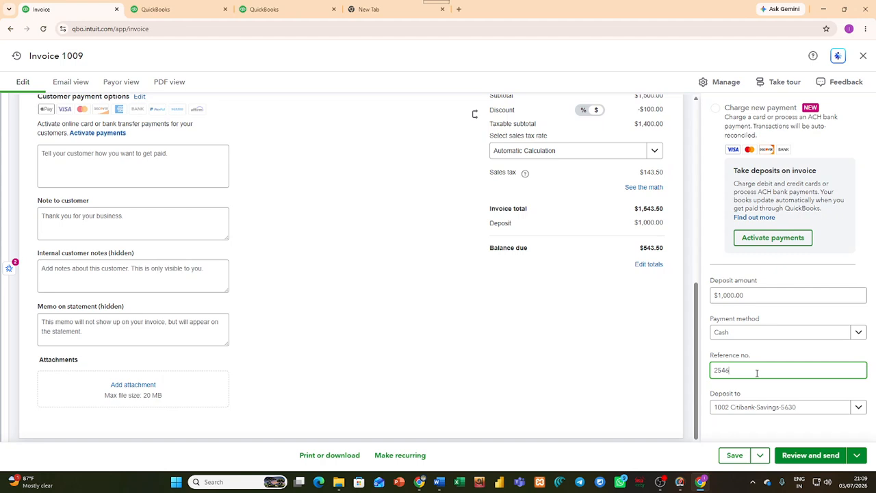
{"action": "left_click", "coordinate": [786, 407]}
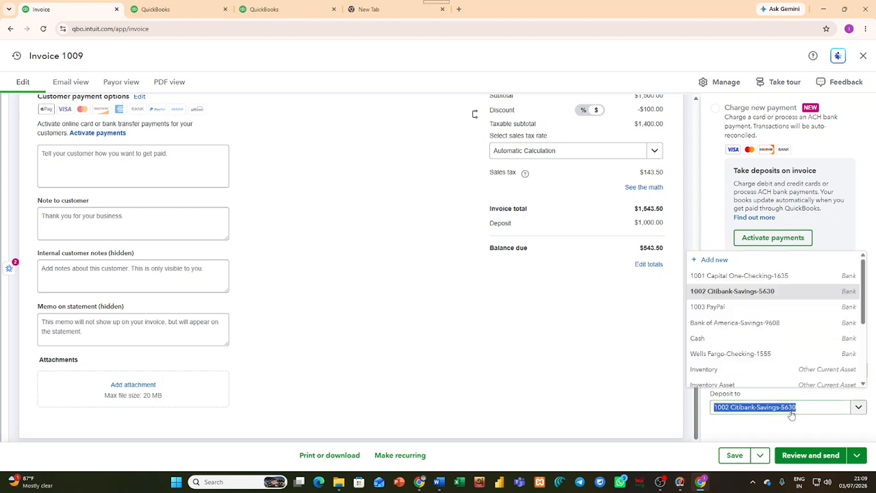
{"action": "left_click", "coordinate": [729, 338]}
{"action": "left_click_drag", "start_coordinate": [739, 395], "coordinate": [712, 393]}
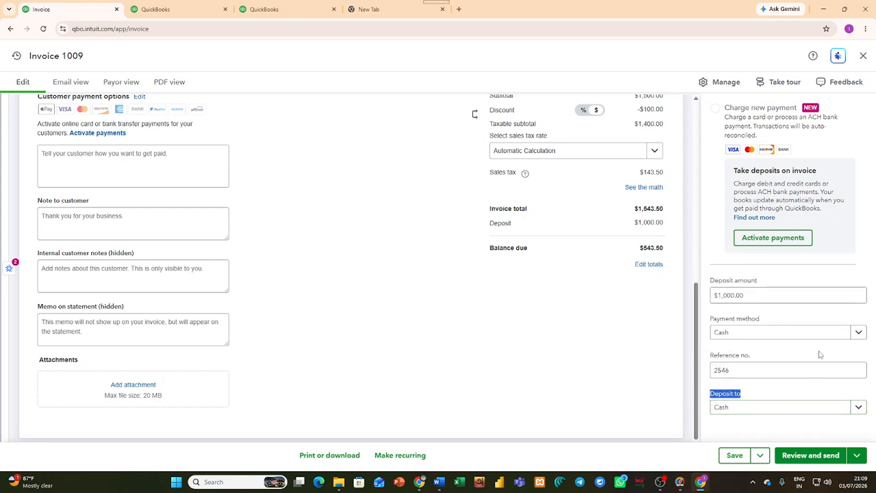
{"action": "scroll", "coordinate": [793, 389], "scroll_direction": "up", "scroll_amount": 2}
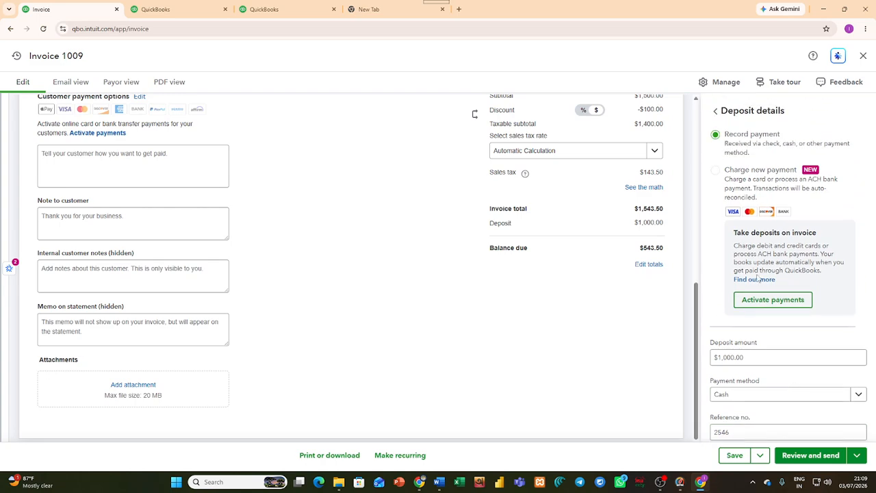
{"action": "scroll", "coordinate": [759, 295], "scroll_direction": "down", "scroll_amount": 2}
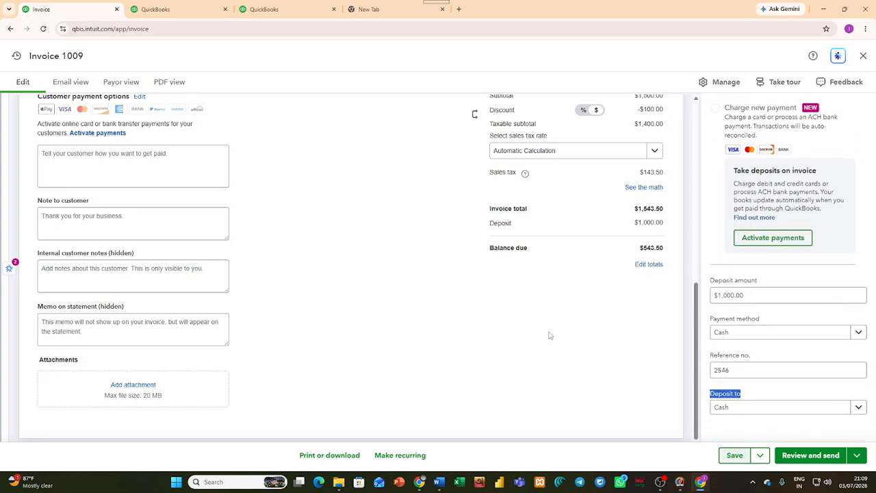
Save the invoice with its discount and deposit while keeping it open.
{"action": "scroll", "coordinate": [637, 379], "scroll_direction": "up", "scroll_amount": 5}
{"action": "scroll", "coordinate": [520, 318], "scroll_direction": "up", "scroll_amount": 1}
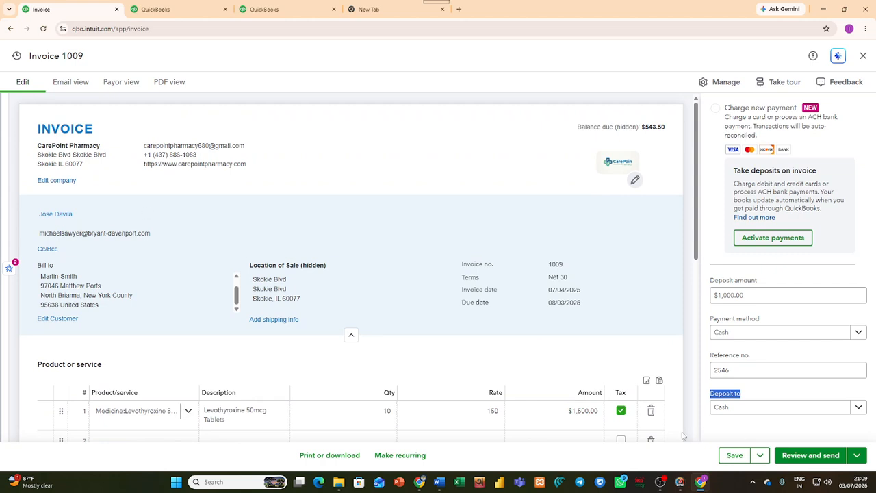
{"action": "left_click", "coordinate": [733, 455]}
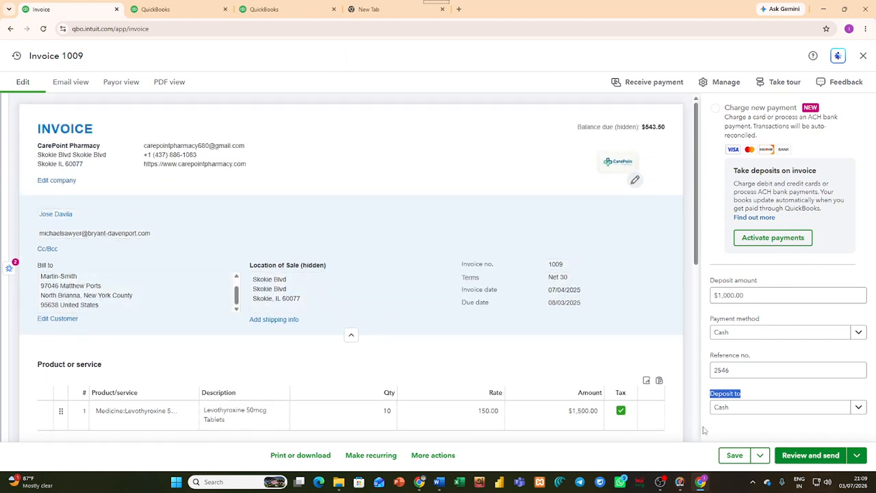
Check the balance due on the saved invoice, then save and close it.
{"action": "left_click_drag", "start_coordinate": [577, 126], "coordinate": [663, 136]}
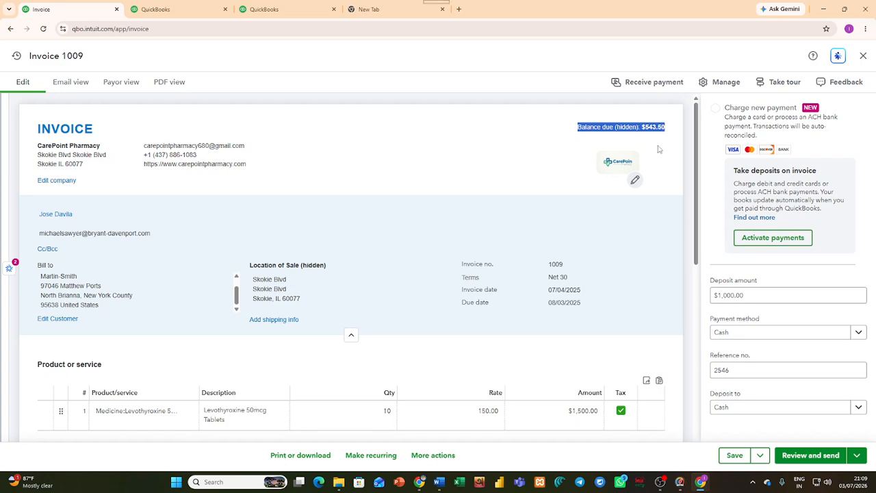
{"action": "left_click", "coordinate": [657, 149]}
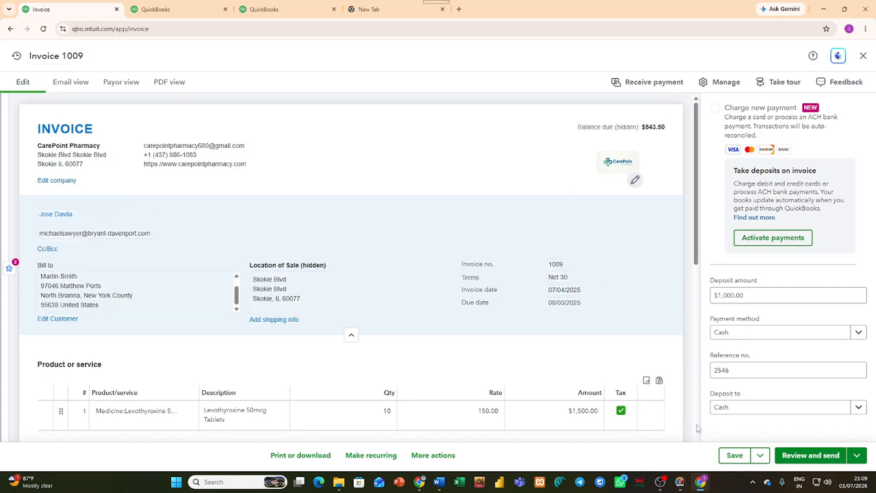
{"action": "scroll", "coordinate": [616, 353], "scroll_direction": "down", "scroll_amount": 3}
{"action": "scroll", "coordinate": [616, 352], "scroll_direction": "up", "scroll_amount": 3}
{"action": "left_click_drag", "start_coordinate": [575, 130], "coordinate": [673, 126]}
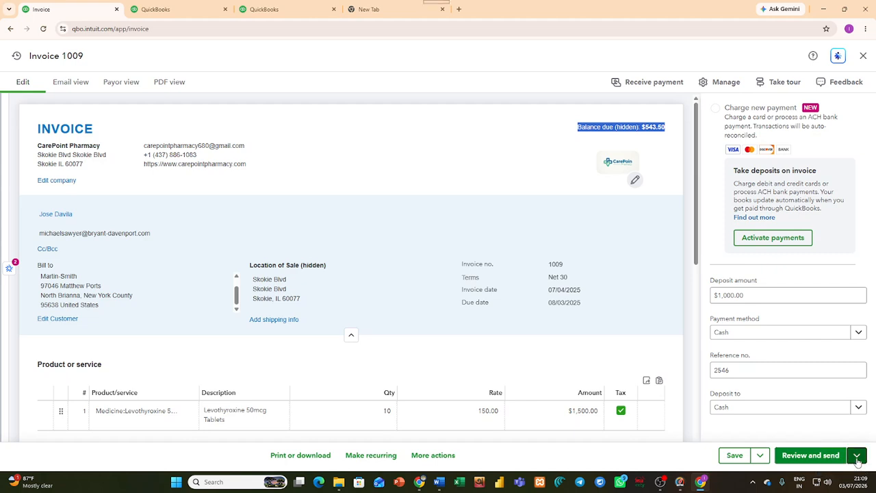
{"action": "left_click", "coordinate": [758, 456]}
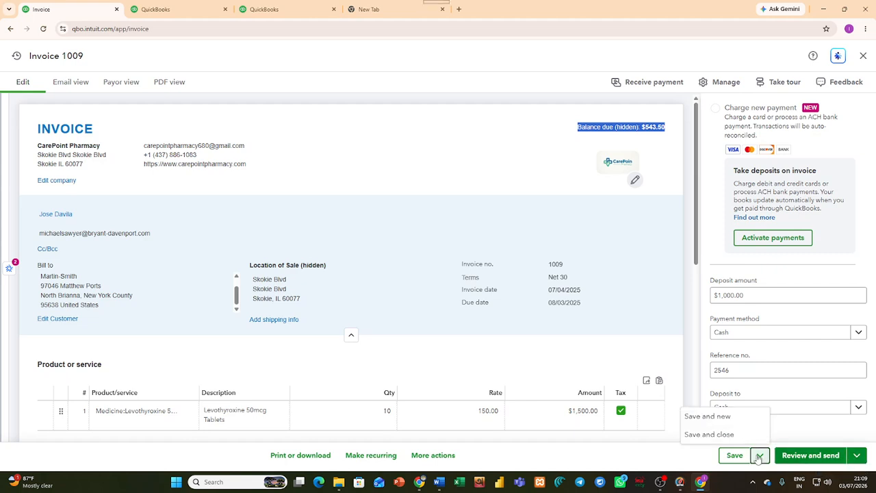
{"action": "left_click", "coordinate": [731, 440]}
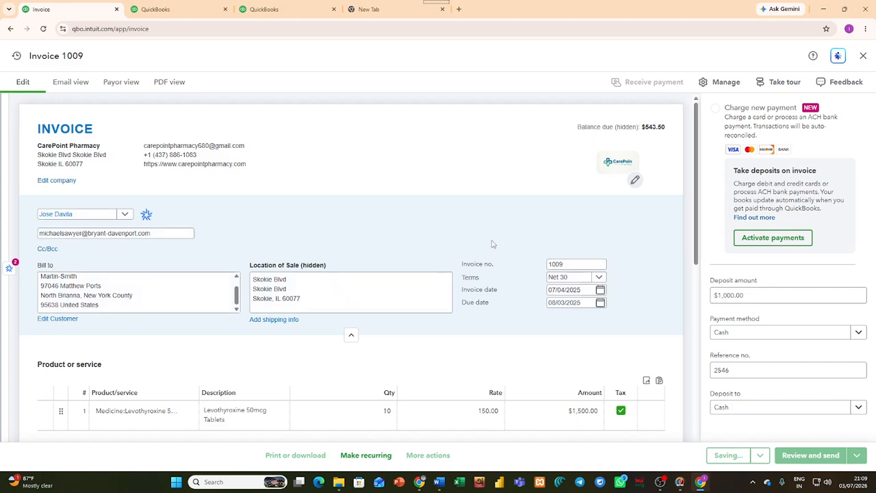